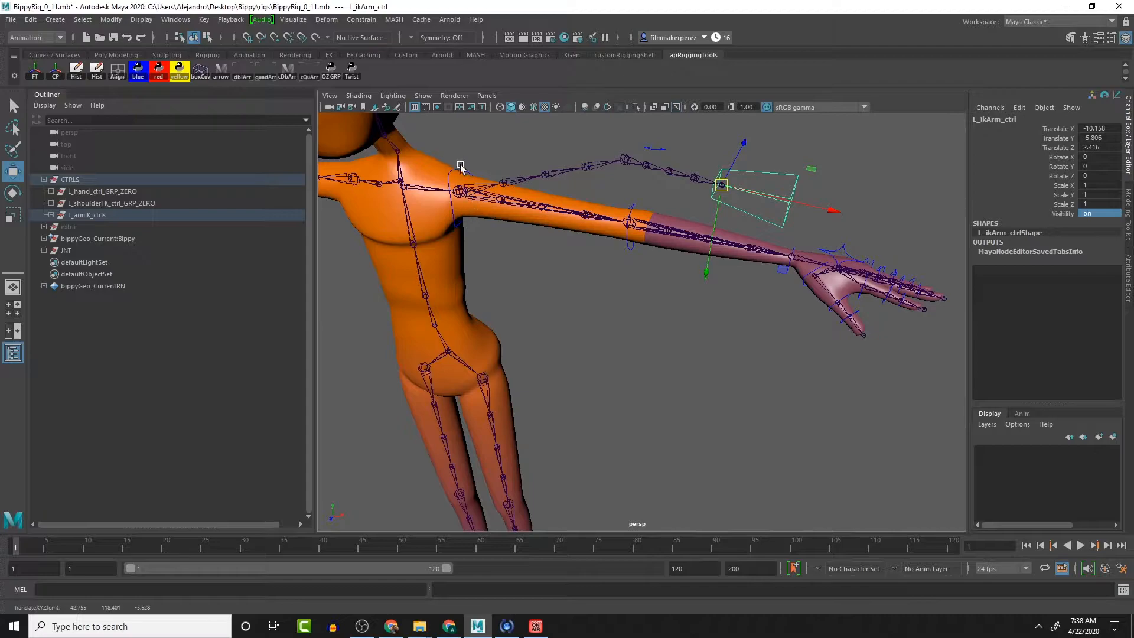
- Undo the last IK arm control move and open Set Driven Key with L_hand_ctrl loaded as the driver
key("ctrl+z")
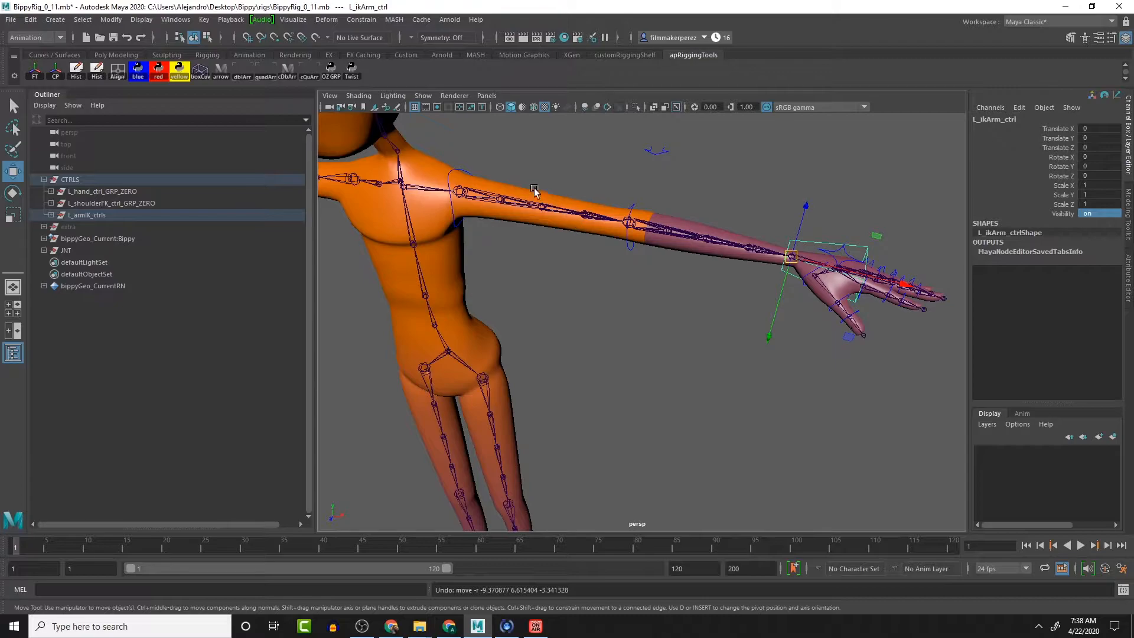
left_click(201, 19)
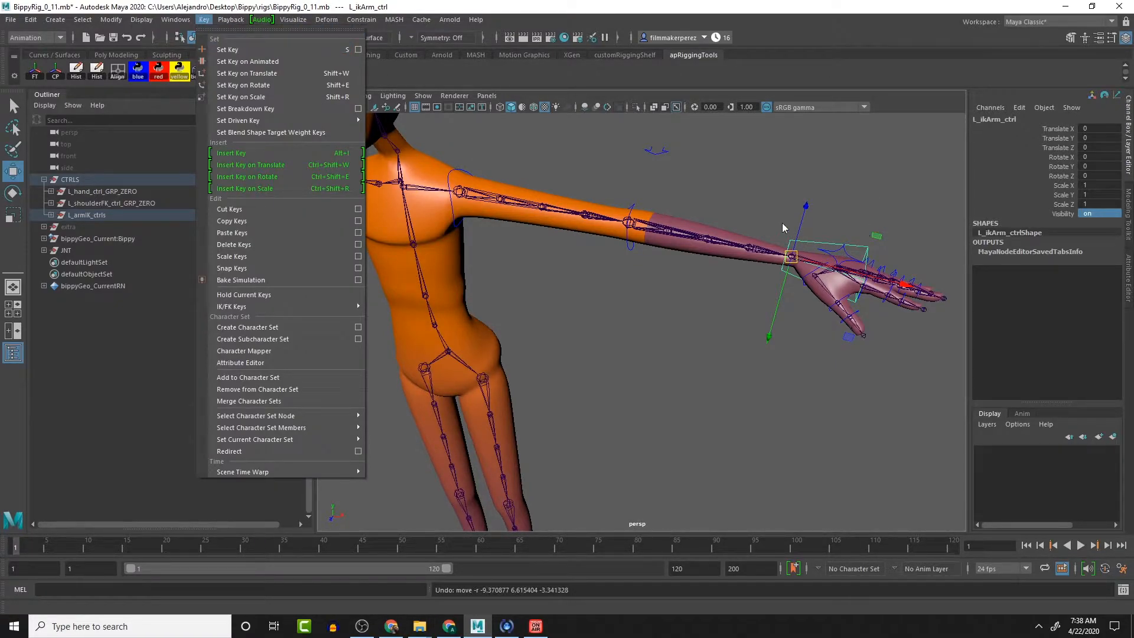
left_click(833, 253)
left_click(832, 253)
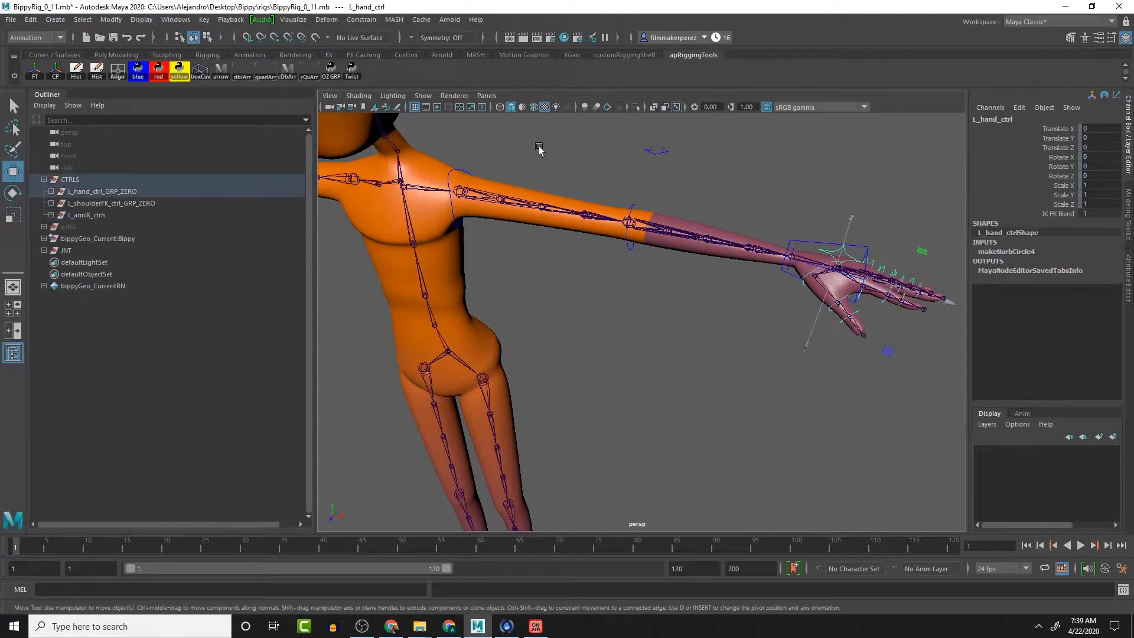
left_click(204, 19)
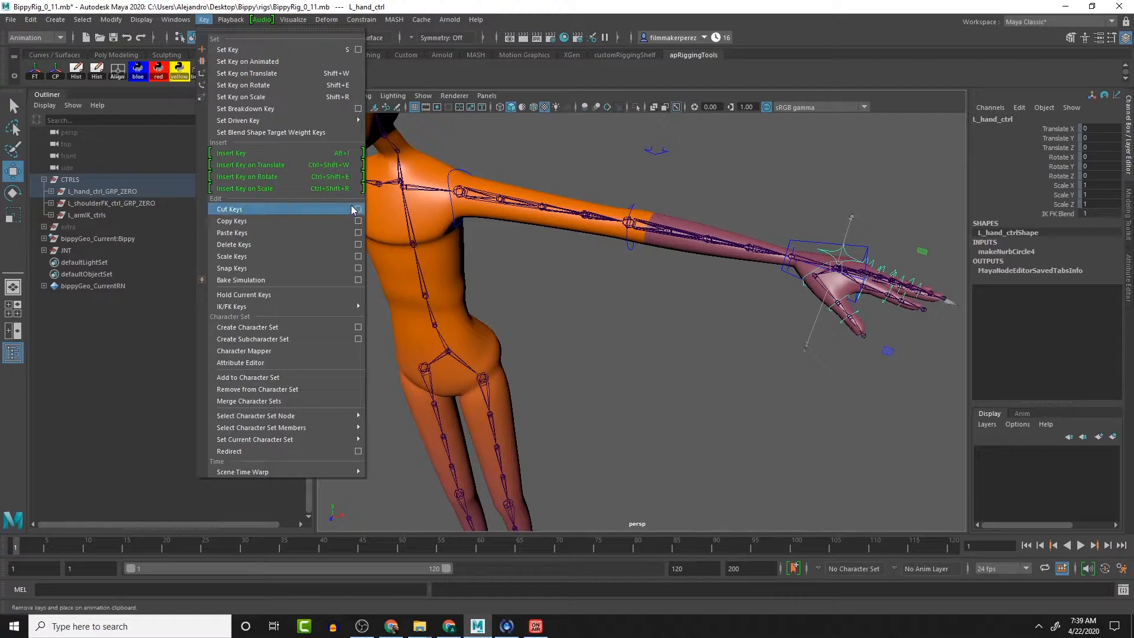
mouse_move(332, 118)
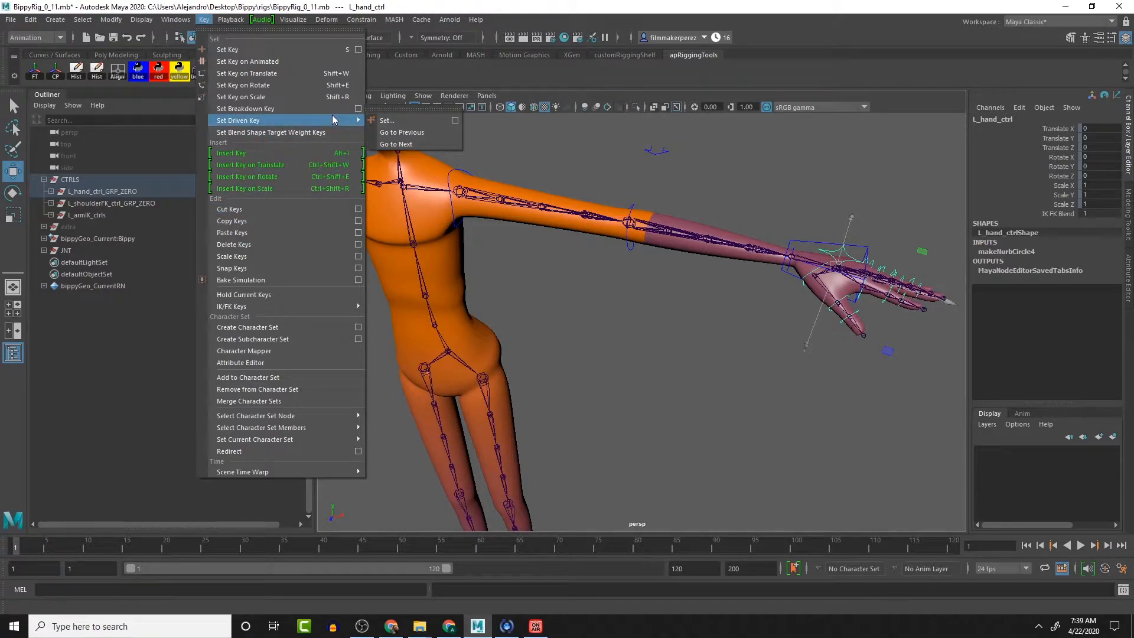
left_click(462, 119)
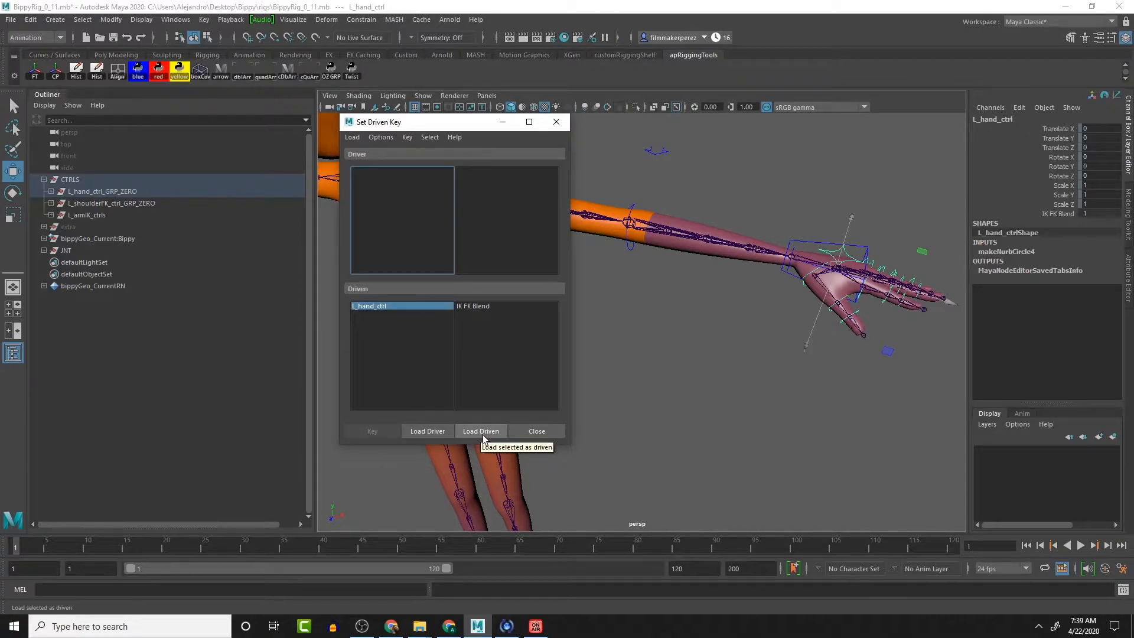
left_click(426, 431)
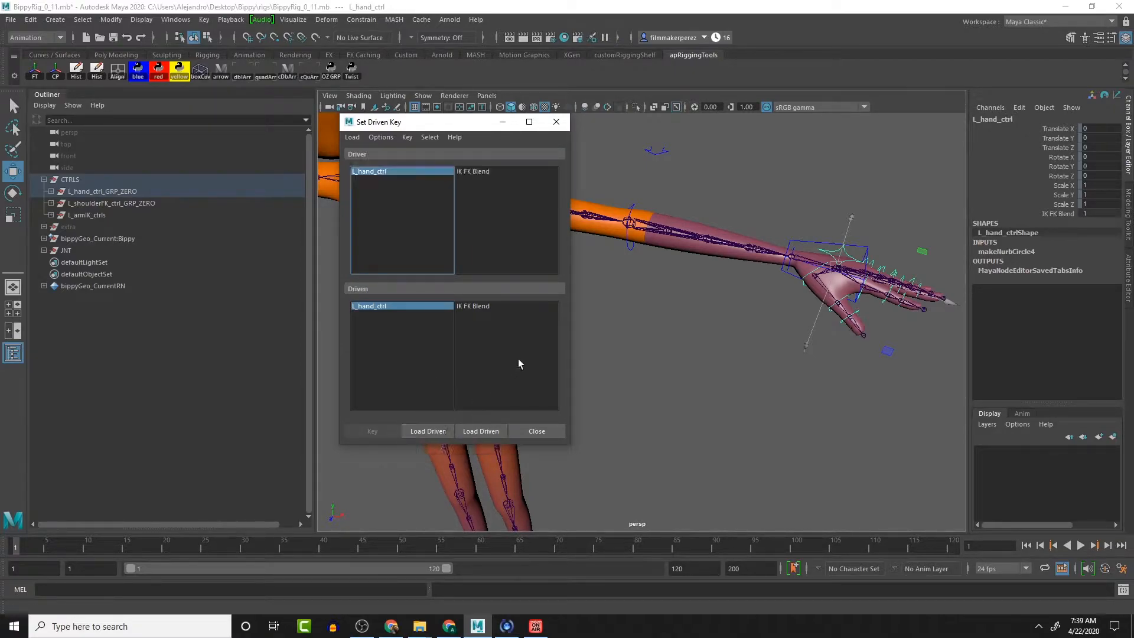
left_click_drag(412, 126, 347, 241)
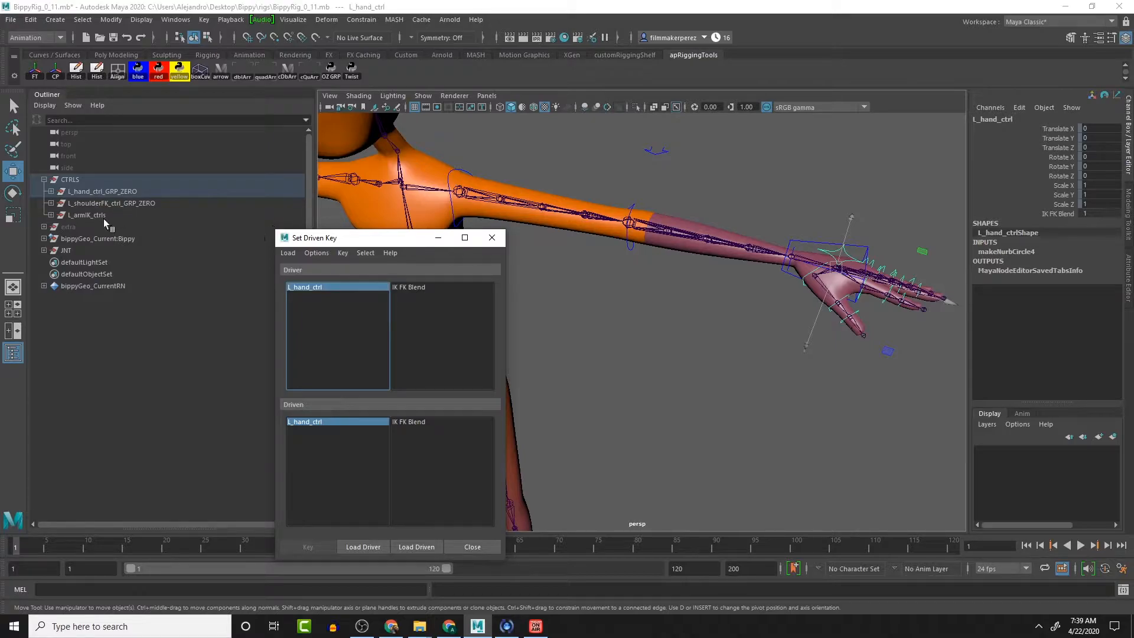
- Expand the L_armIK_ctrls group, check its control groups, and select L_shoulderFK_ctrl_GRP_ZERO
left_click(51, 215)
left_click_drag(88, 227, 106, 236)
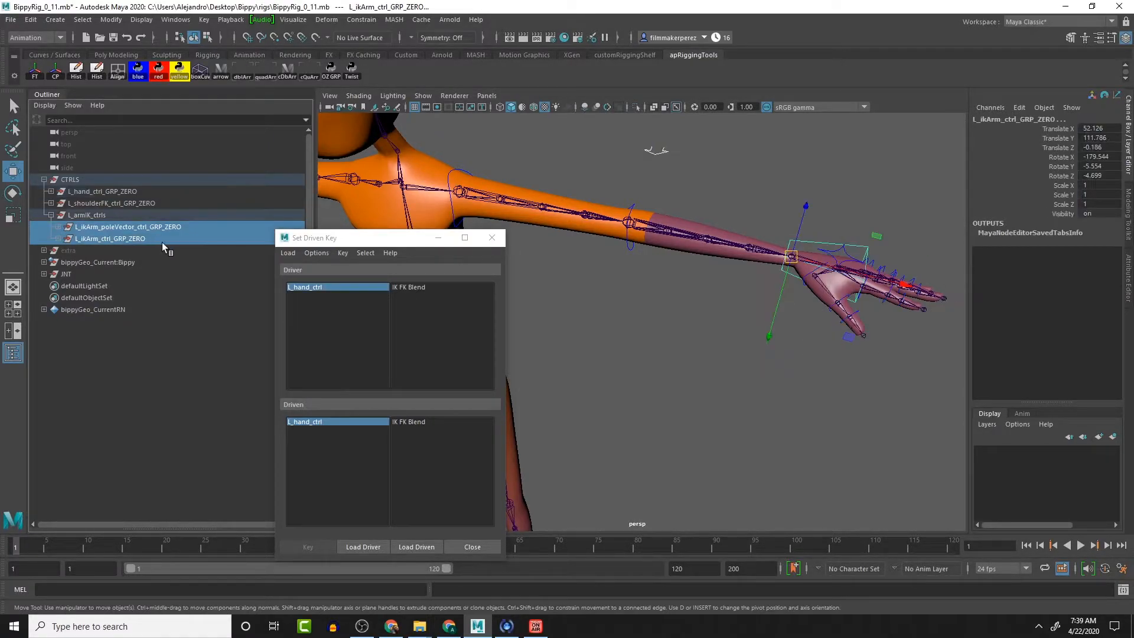
left_click(94, 215)
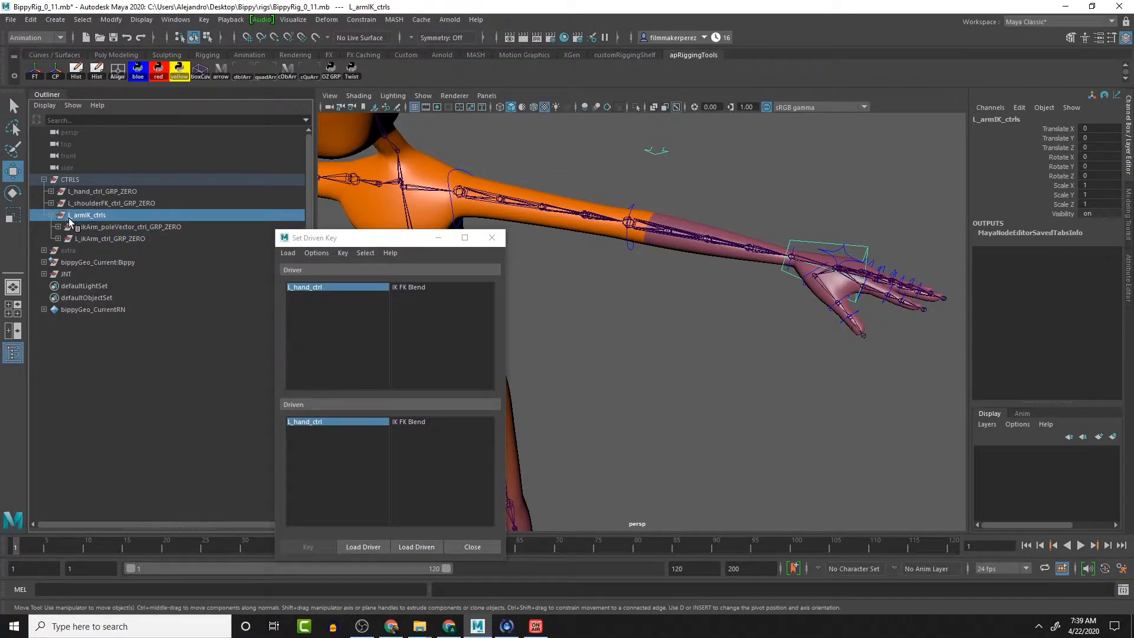
left_click(117, 190)
left_click(119, 200)
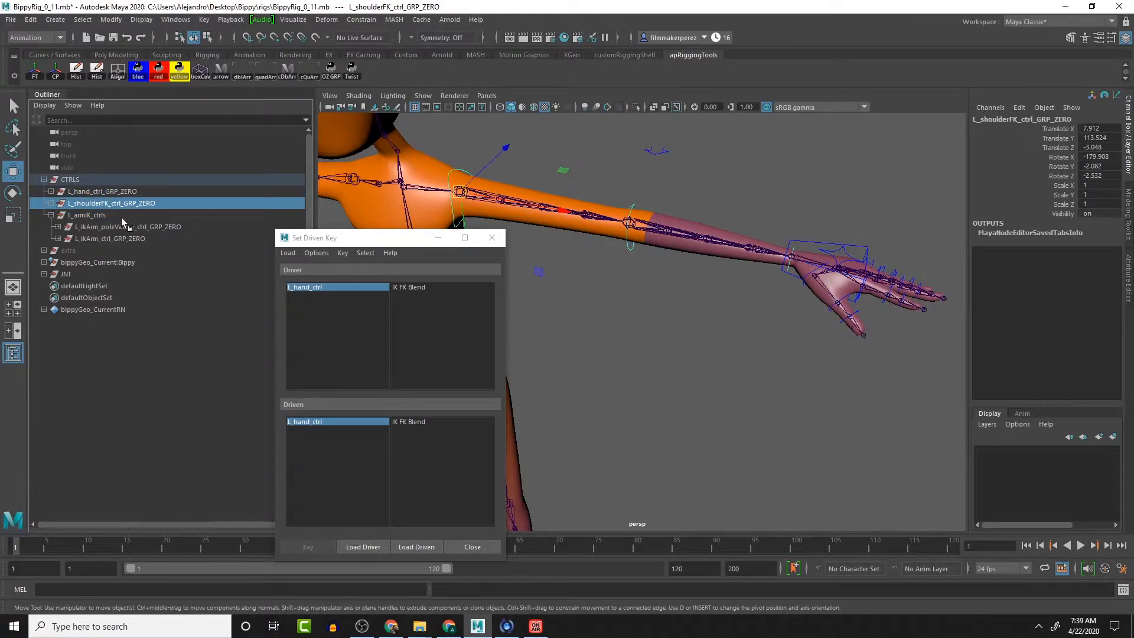
- Test the Visibility of L_shoulderFK_ctrl_GRP_ZERO by switching it between 0 and 1, ending at 1
double_click(1103, 213)
type("0")
key("Return")
type("1")
key("Return")
type("0")
key("Return")
left_click(1101, 217)
double_click(1100, 217)
key("BackSpace")
type("1")
key("Return")
- Load L_shoulderFK_ctrl_GRP_ZERO as driven and key its Visibility against the IK FK Blend of L_hand_ctrl
left_click(416, 547)
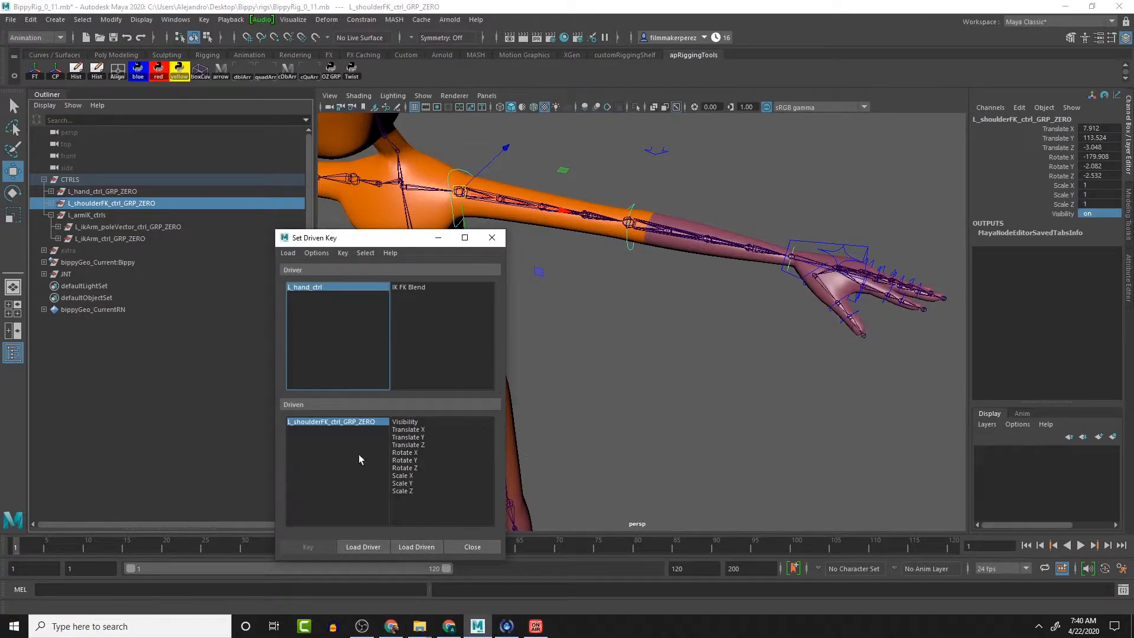
left_click(377, 422)
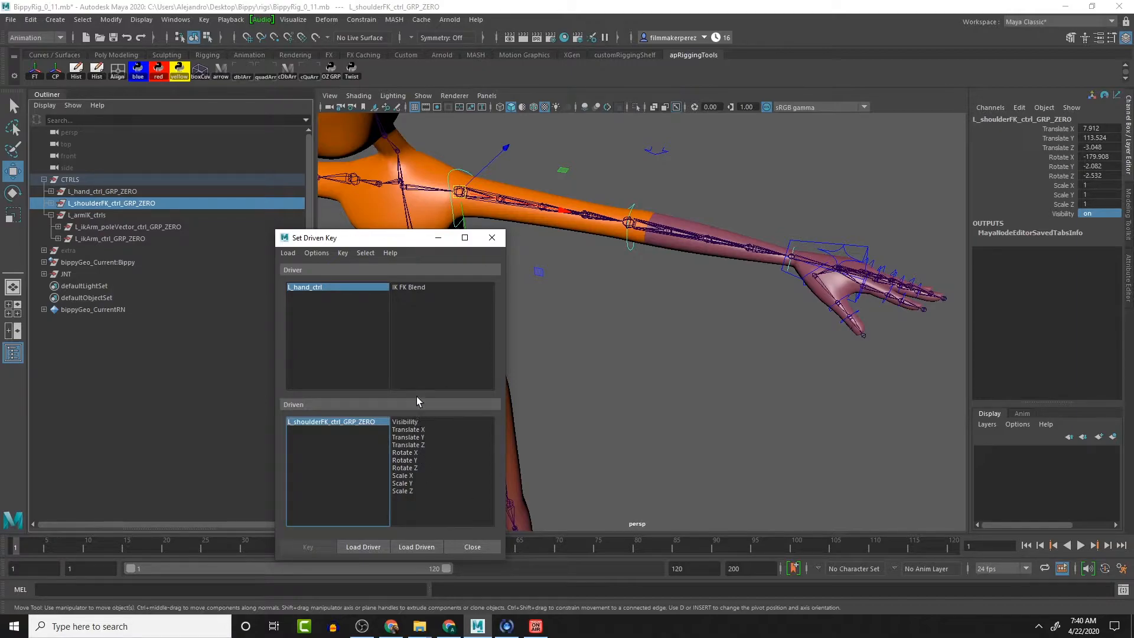
left_click(361, 286)
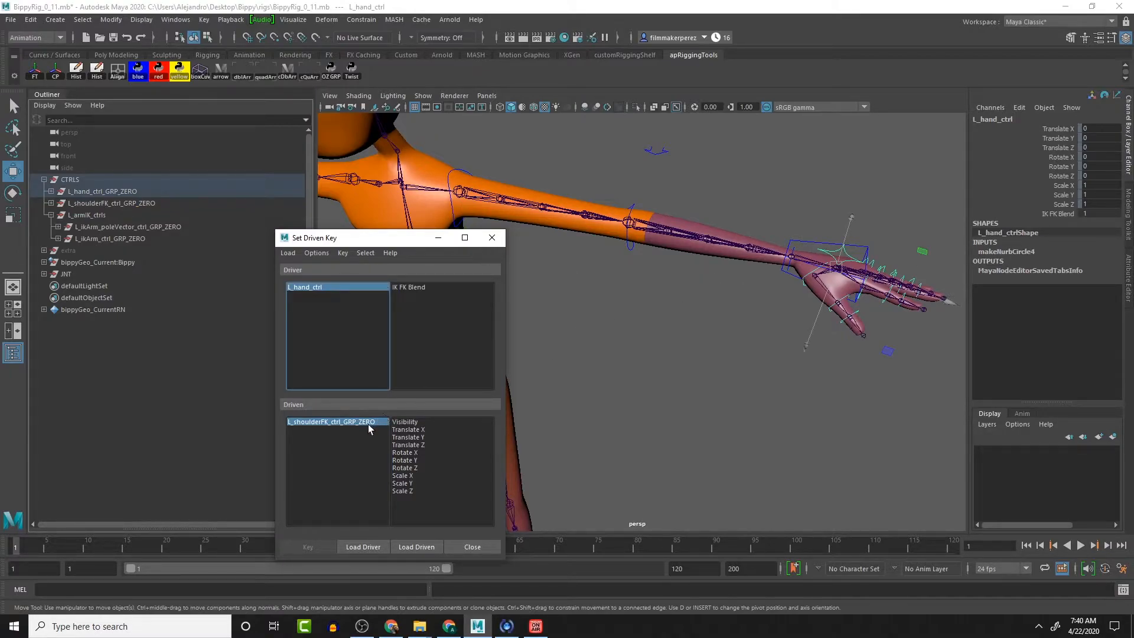
left_click(417, 421)
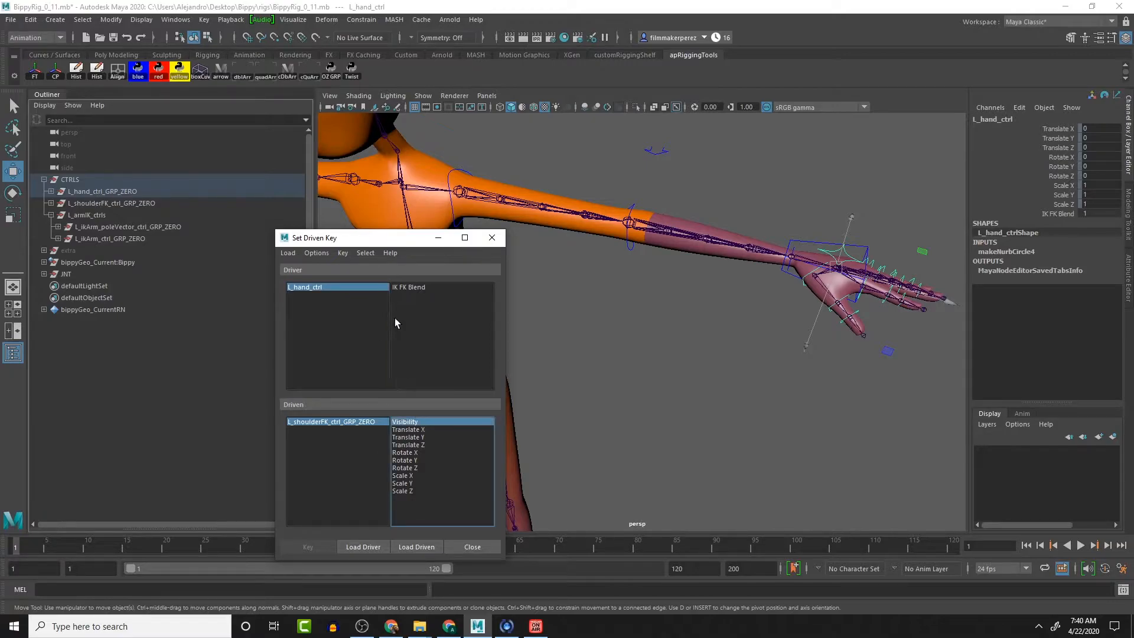
left_click(412, 288)
left_click(320, 545)
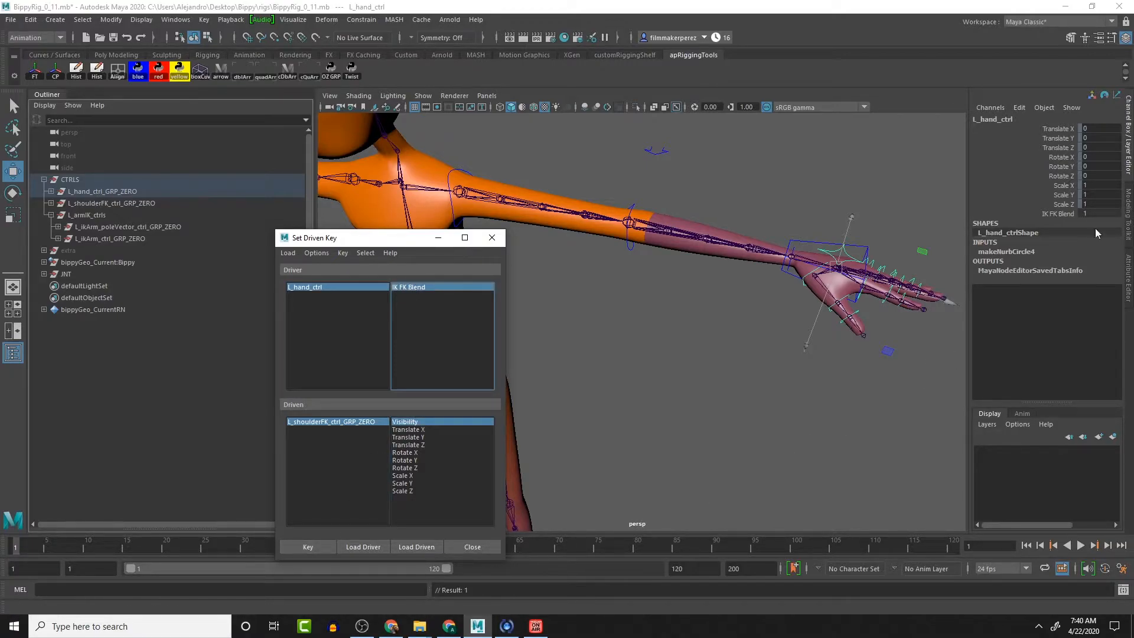
- Set IK FK Blend to 0 and the shoulder FK group's Visibility to 0, and key that driven relationship
double_click(1101, 213)
type("0")
key("Return")
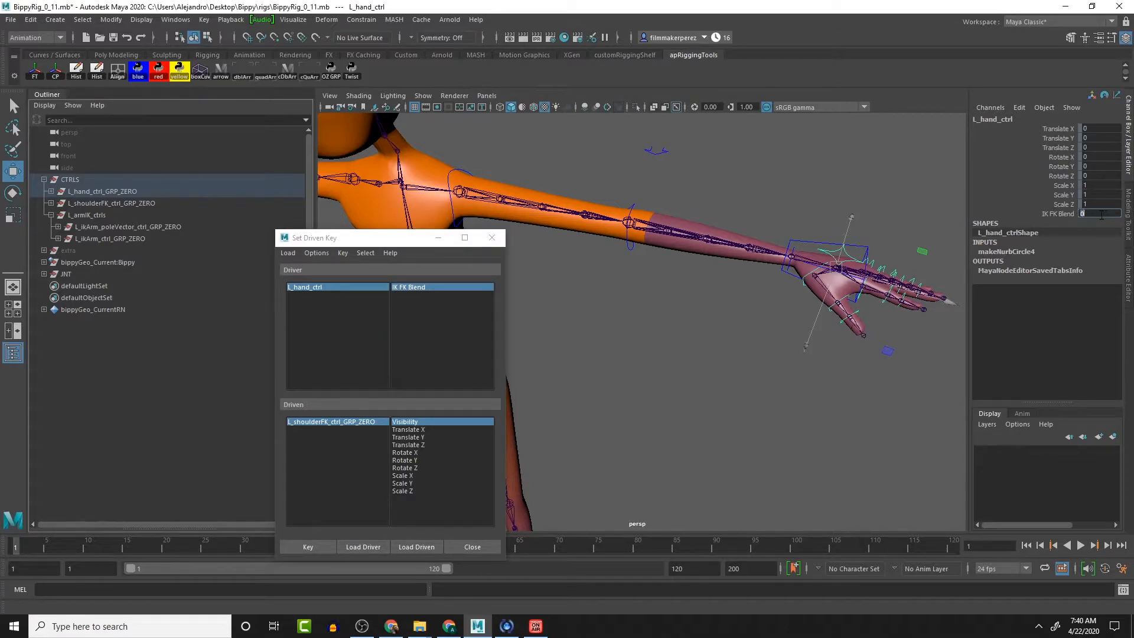
left_click(375, 422)
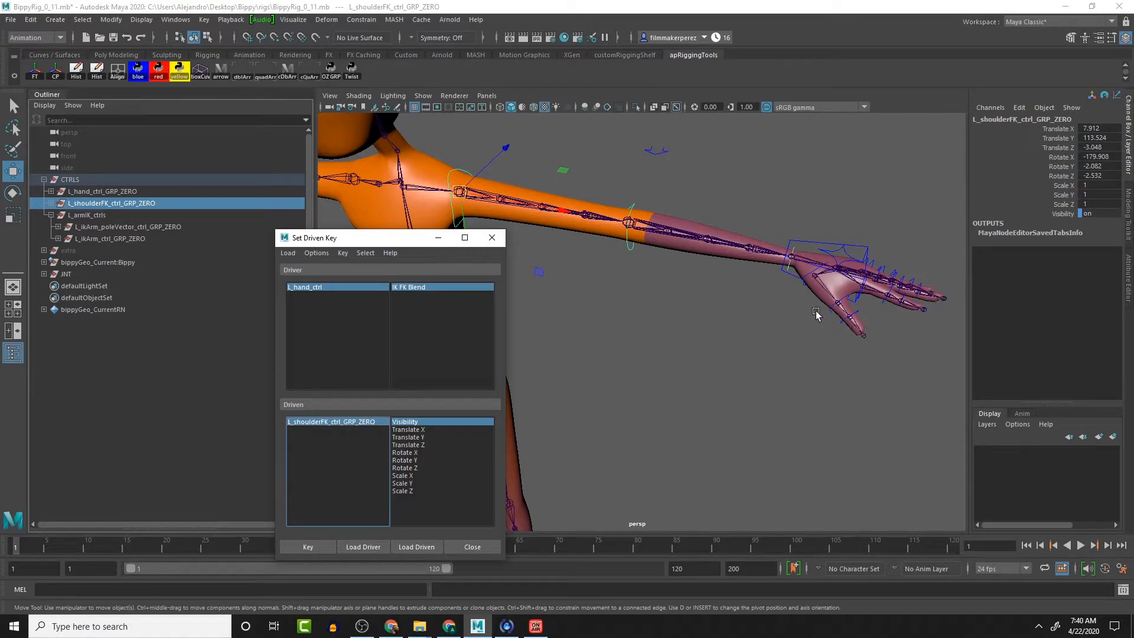
double_click(1099, 213)
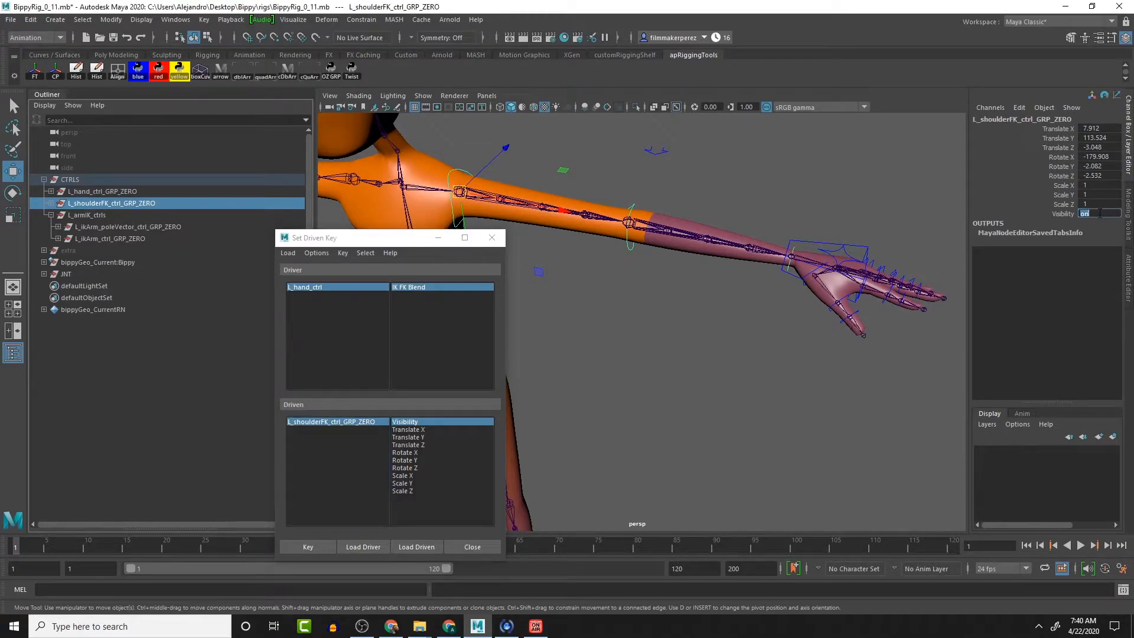
type("0")
key("Return")
left_click(318, 549)
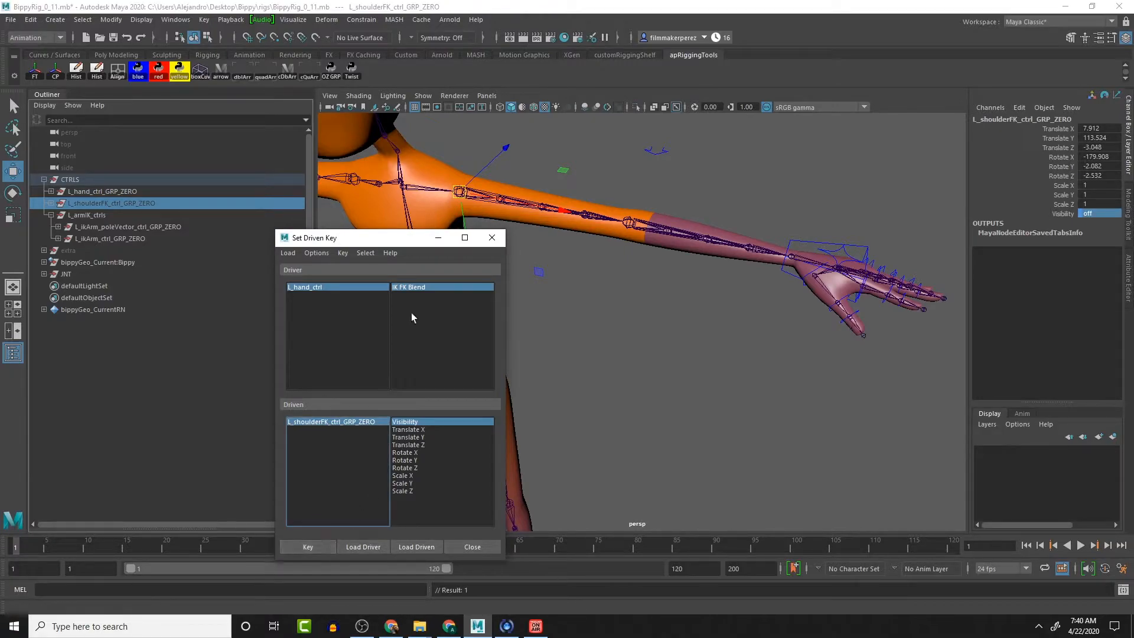
- Load L_armIK_ctrls as the driven object and key its Visibility against IK FK Blend
left_click(137, 238)
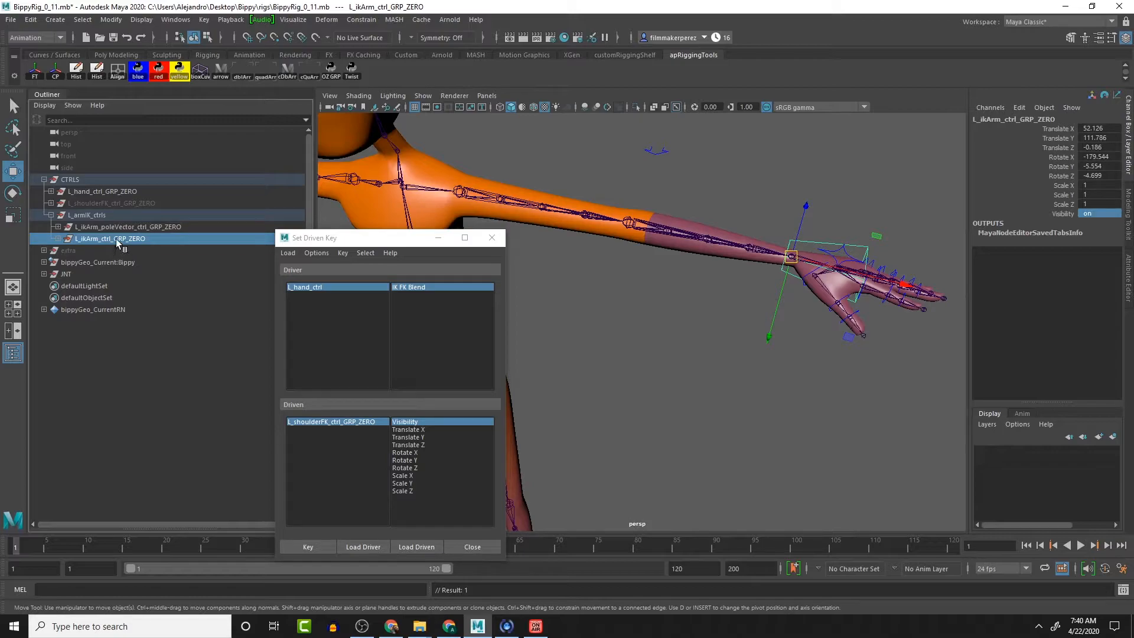
left_click(129, 216)
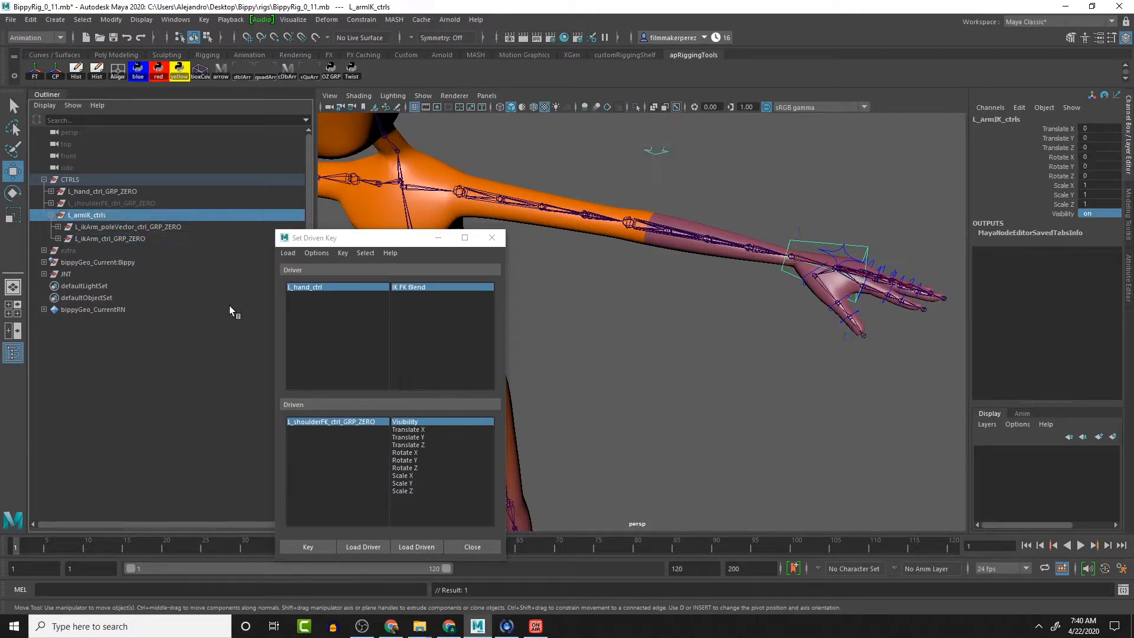
left_click(422, 548)
left_click(417, 421)
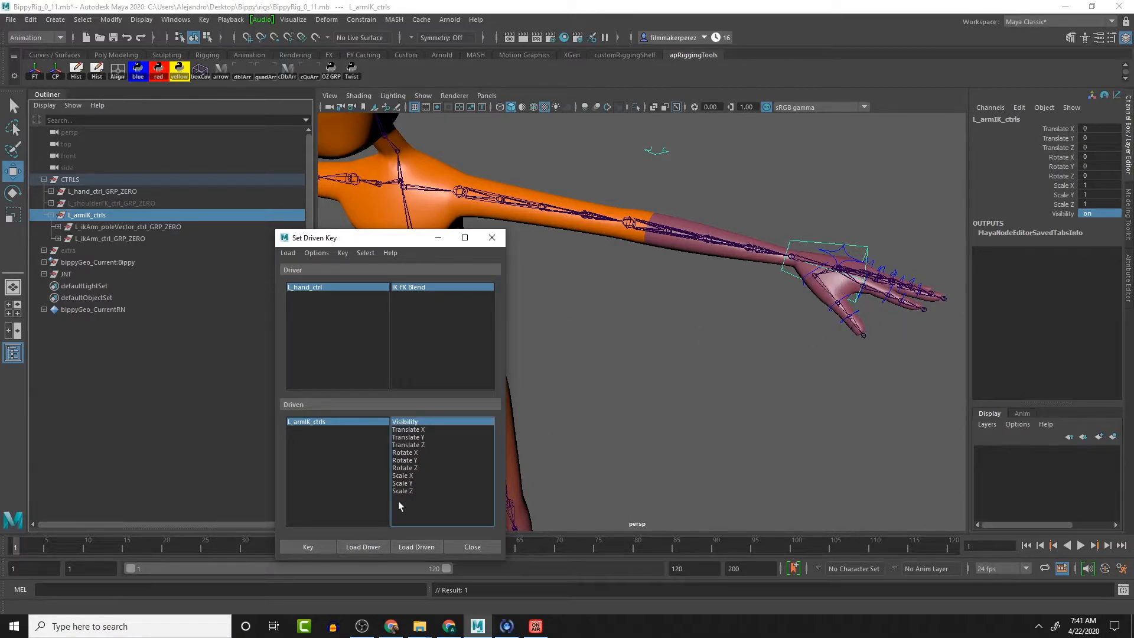
left_click(325, 551)
- Set IK FK Blend to 1 and the Visibility of L_armIK_ctrls to 0, and key that driven relationship
left_click(357, 289)
left_click(1106, 213)
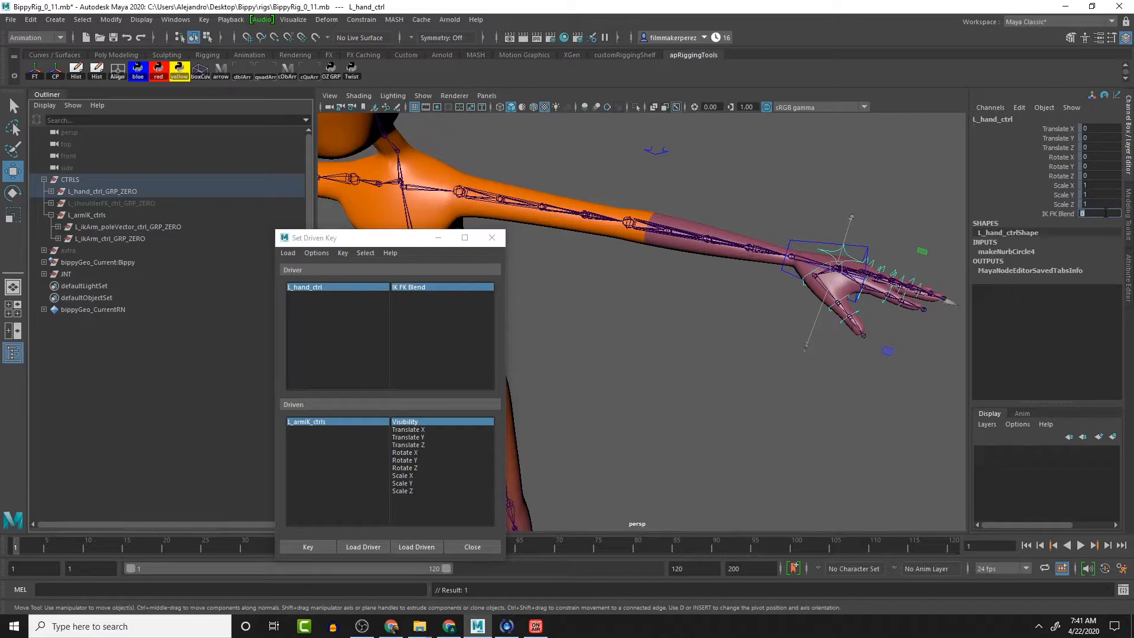
type("1")
key("Return")
left_click(354, 422)
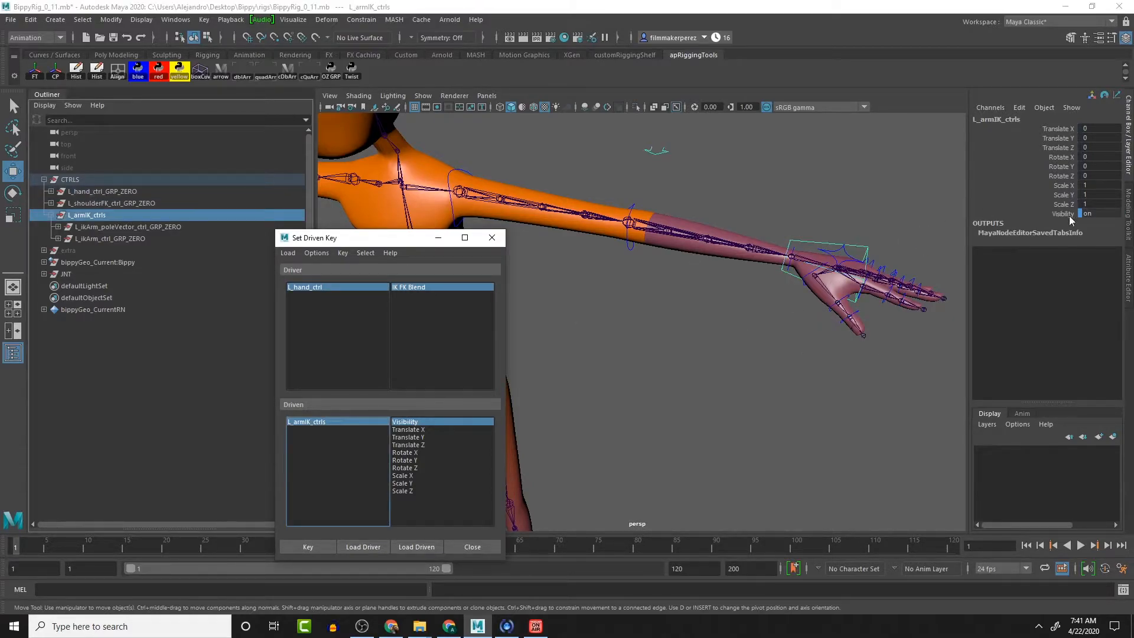
left_click(1094, 214)
type("0")
key("Return")
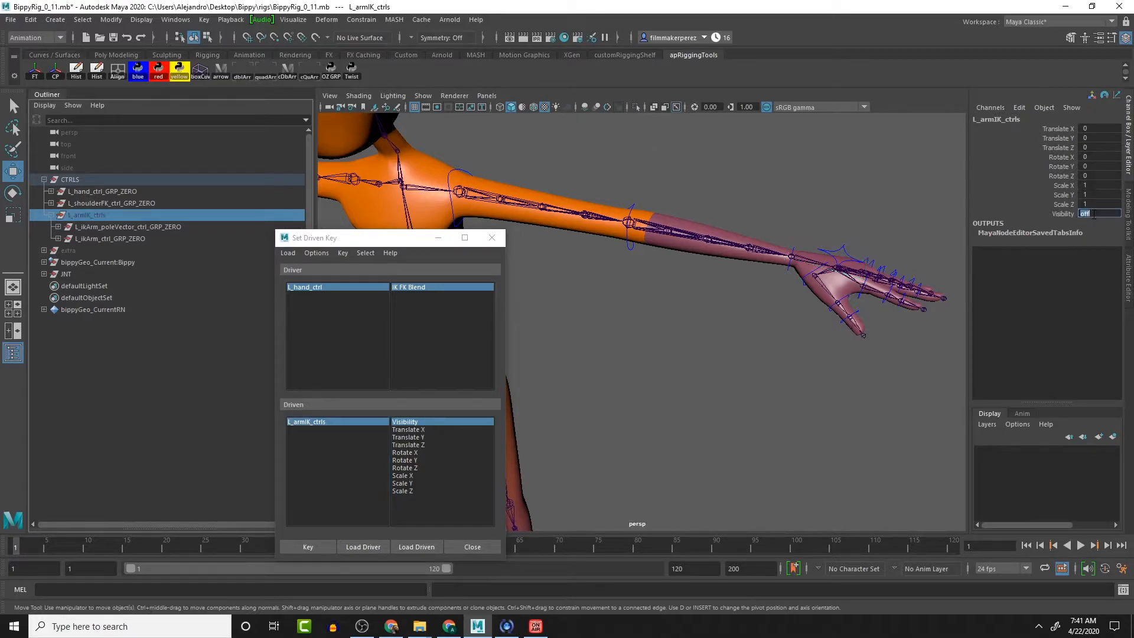
left_click(321, 545)
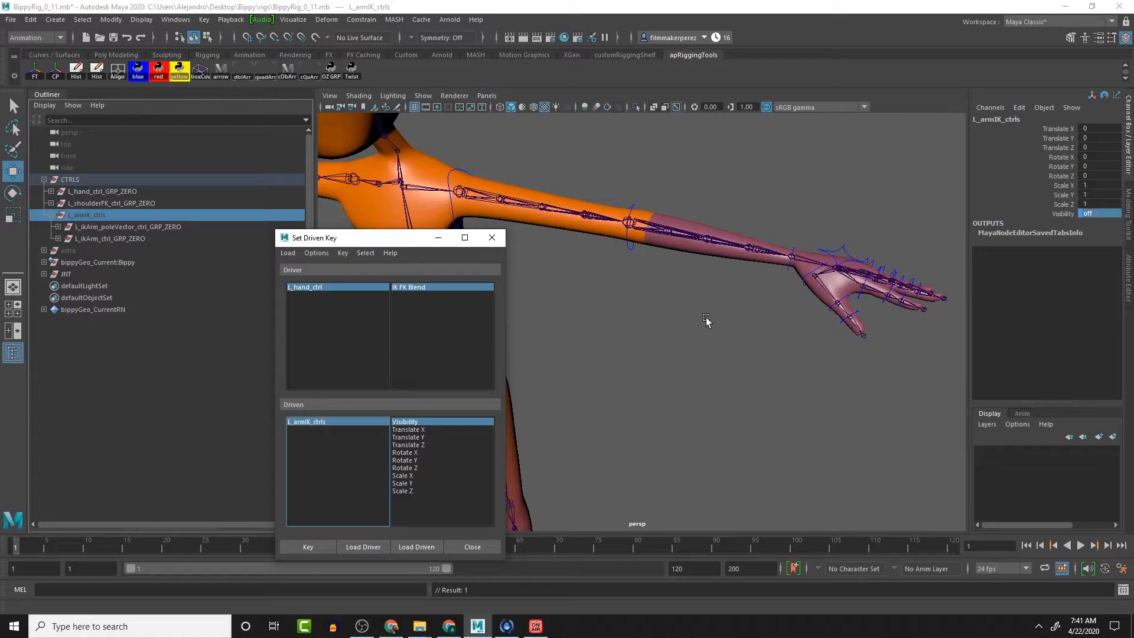
- Test the visibility switching by scrubbing the IK FK Blend of L_hand_ctrl, ending at 0.3
left_click(369, 288)
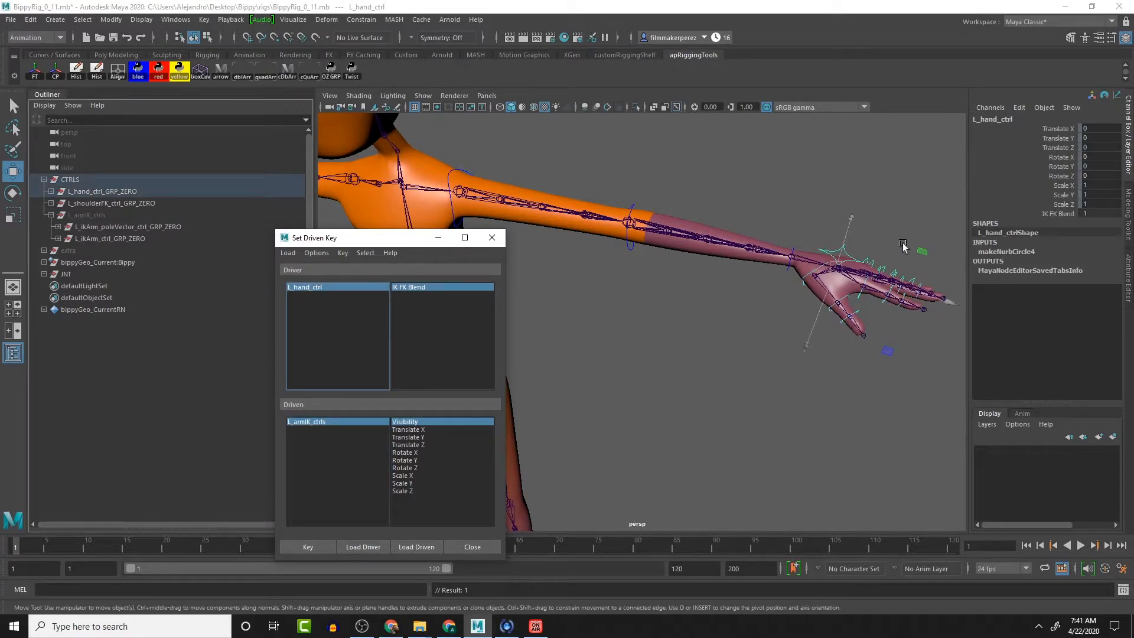
left_click(1049, 214)
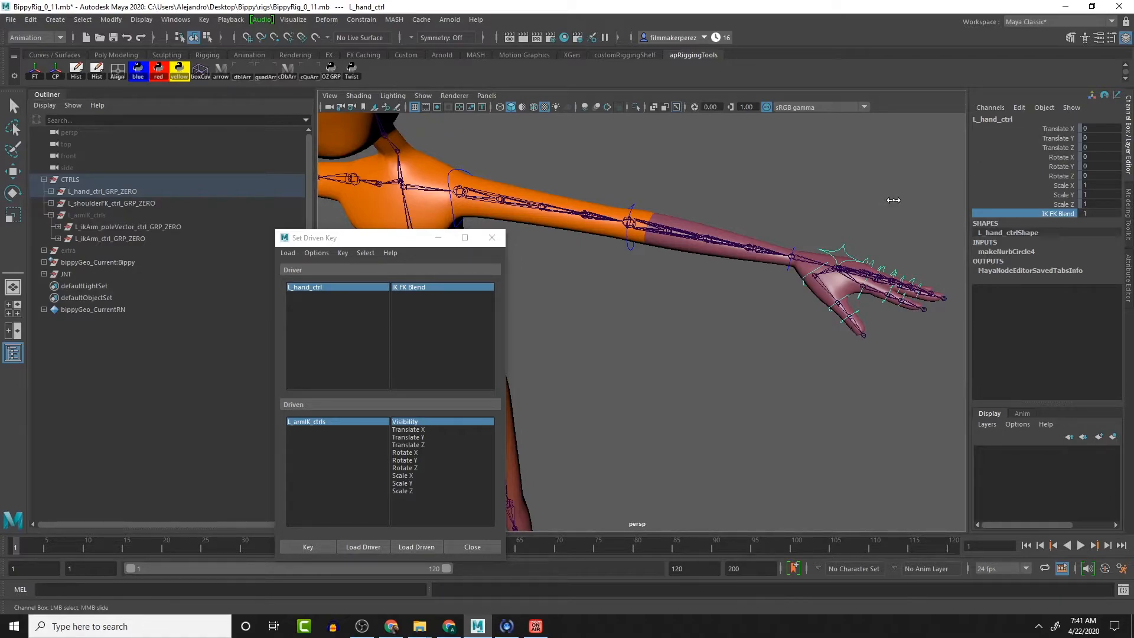
middle_click_drag(874, 203, 785, 217)
middle_click_drag(868, 220, 872, 225)
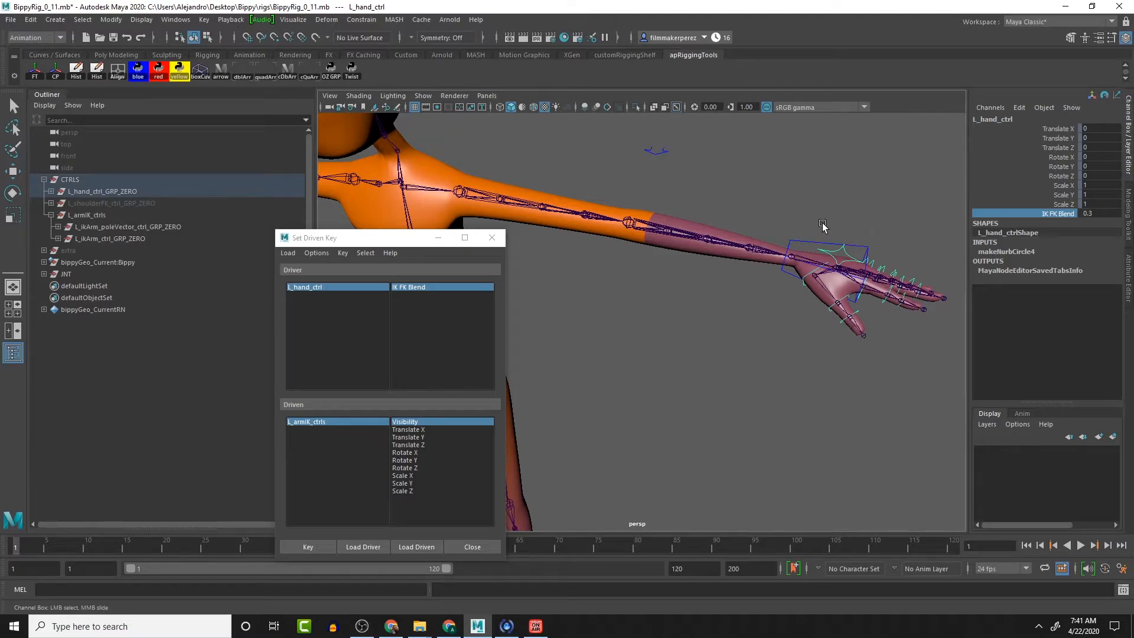
- Test the partial blend by moving L_ikArm_ctrl upward twice, undoing each move
left_click(805, 242)
key("w")
left_click_drag(798, 259, 788, 156)
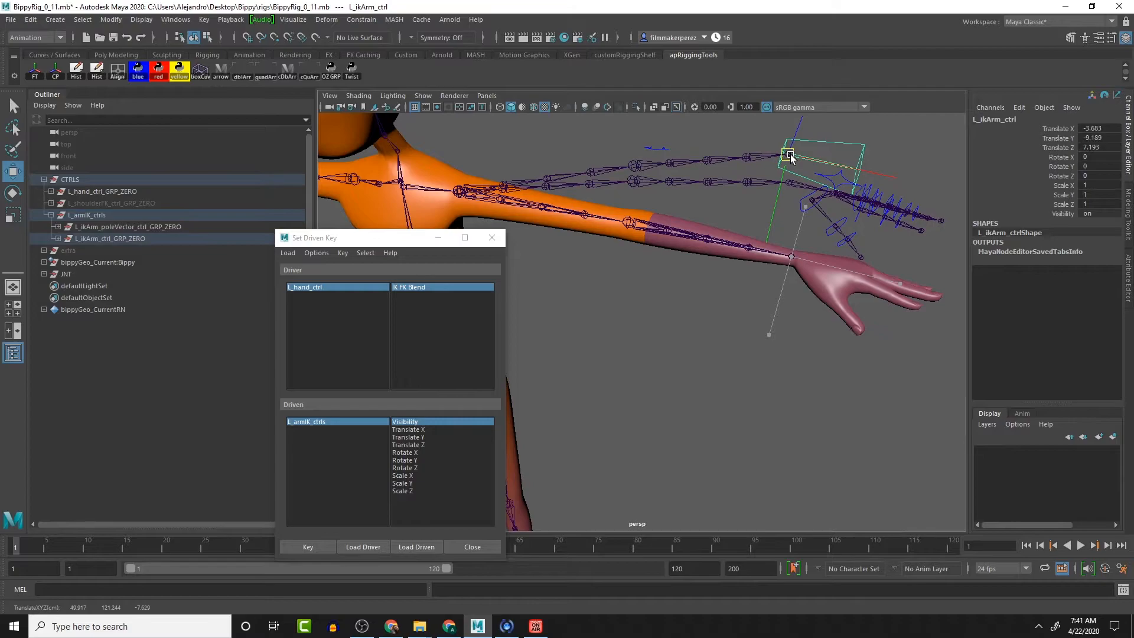
key("ctrl+z")
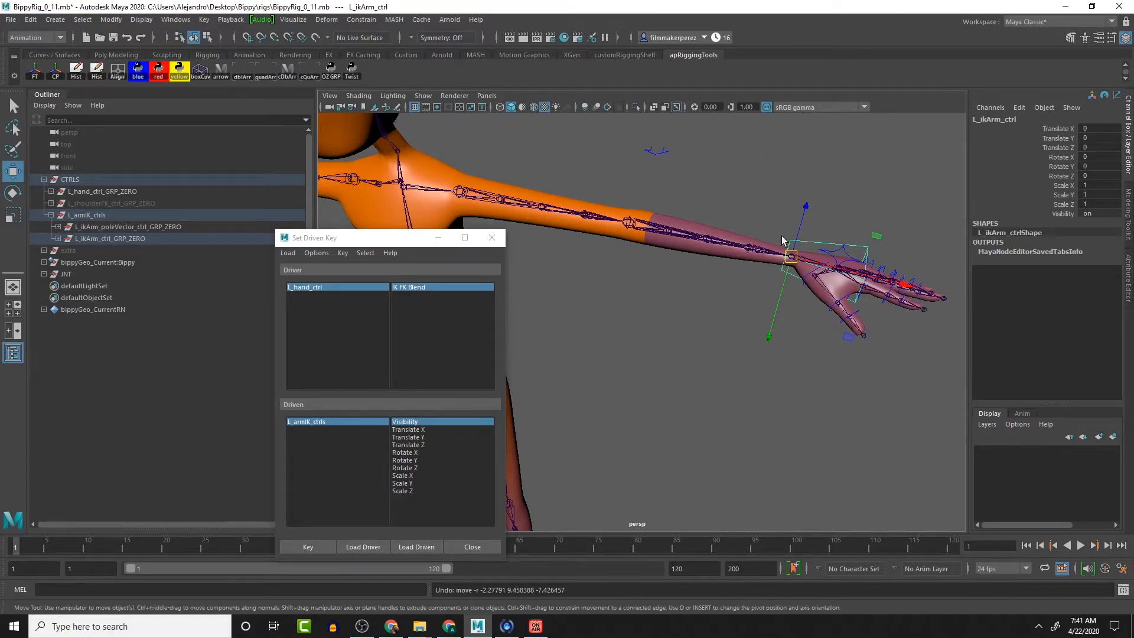
left_click_drag(785, 258, 803, 218)
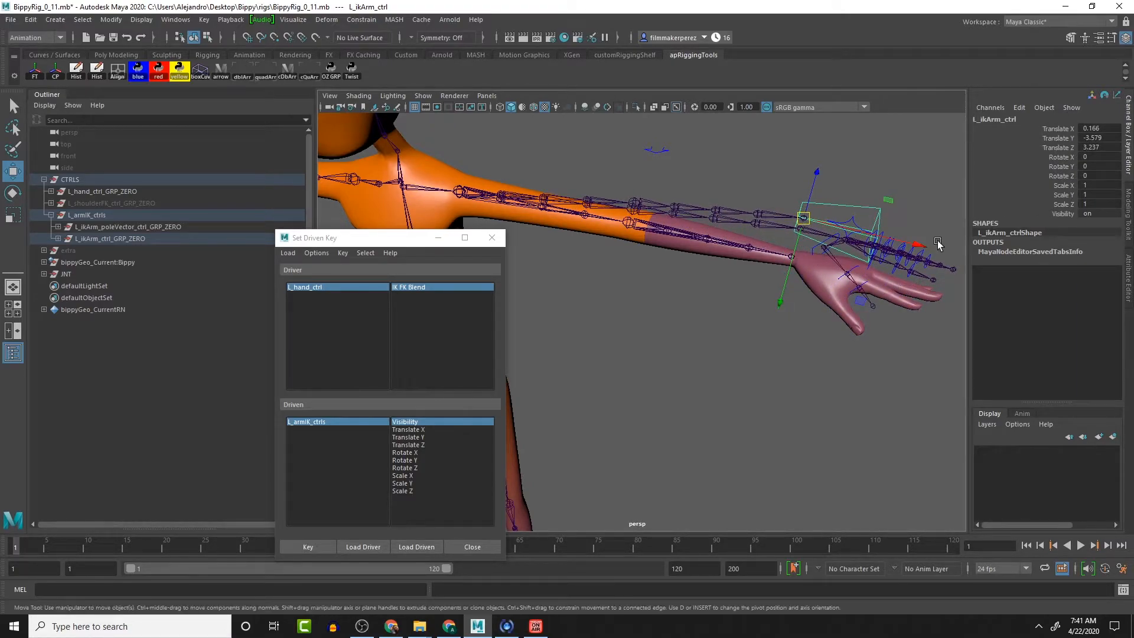
key("ctrl+z")
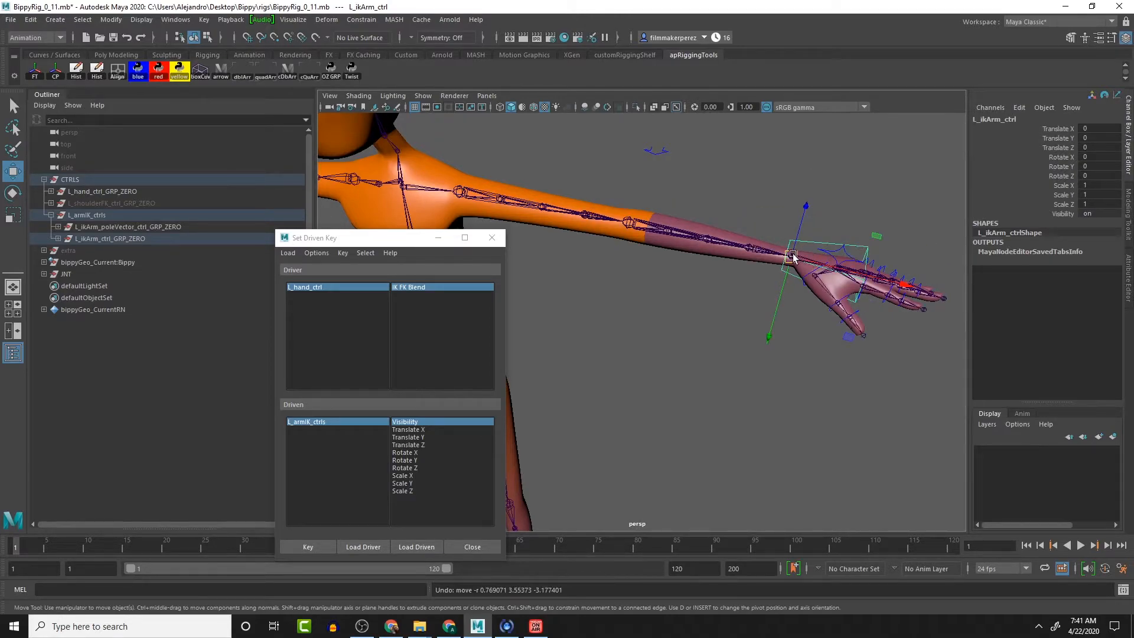
- Load L_shoulderFK_ctrl_GRP_ZERO as the driven object in Set Driven Key and select the L_hand_ctrl driver
left_click(339, 423)
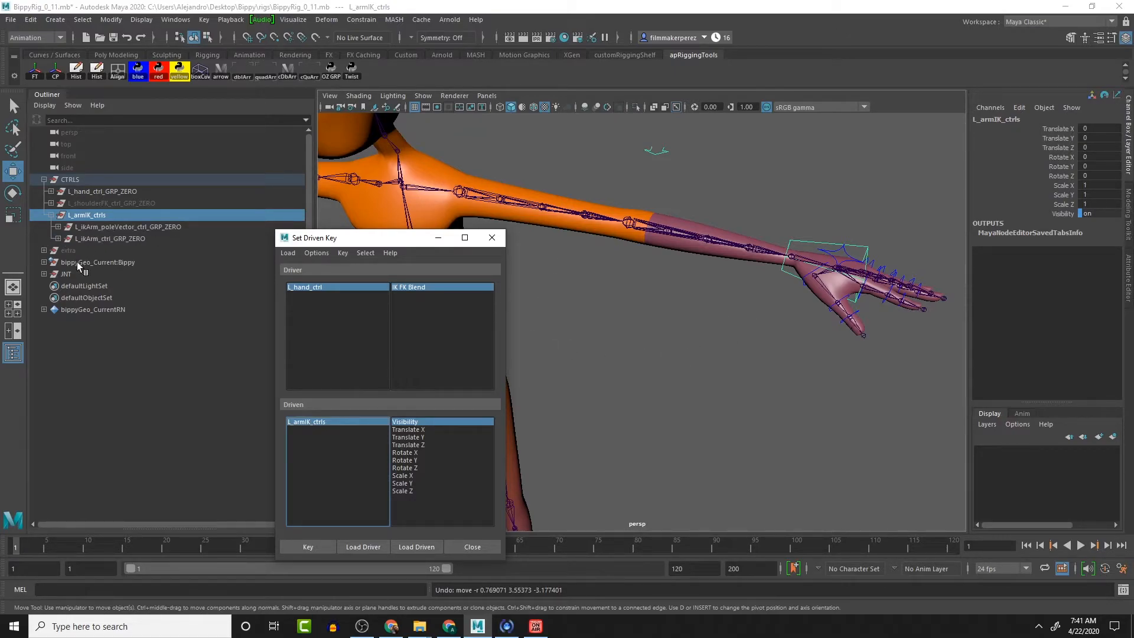
left_click(101, 192)
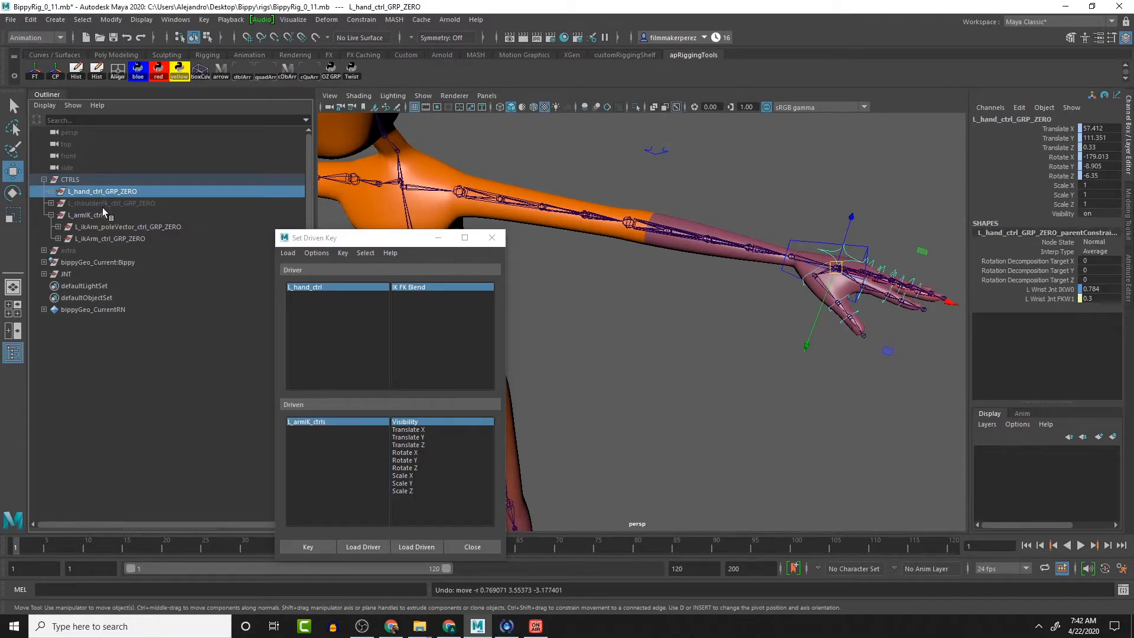
left_click(104, 204)
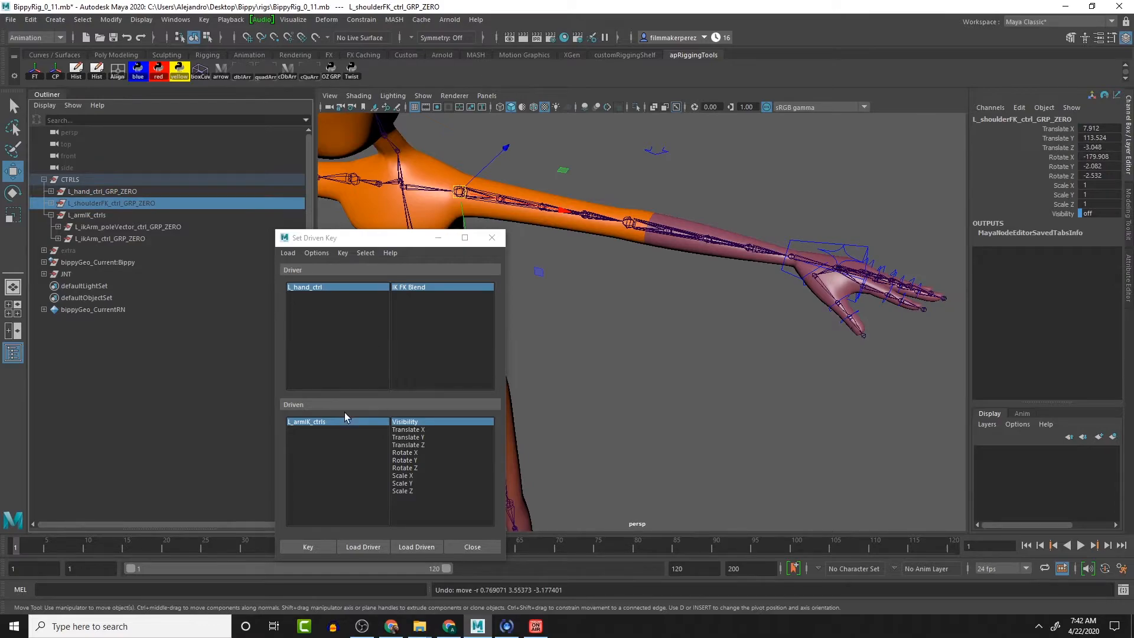
left_click(419, 547)
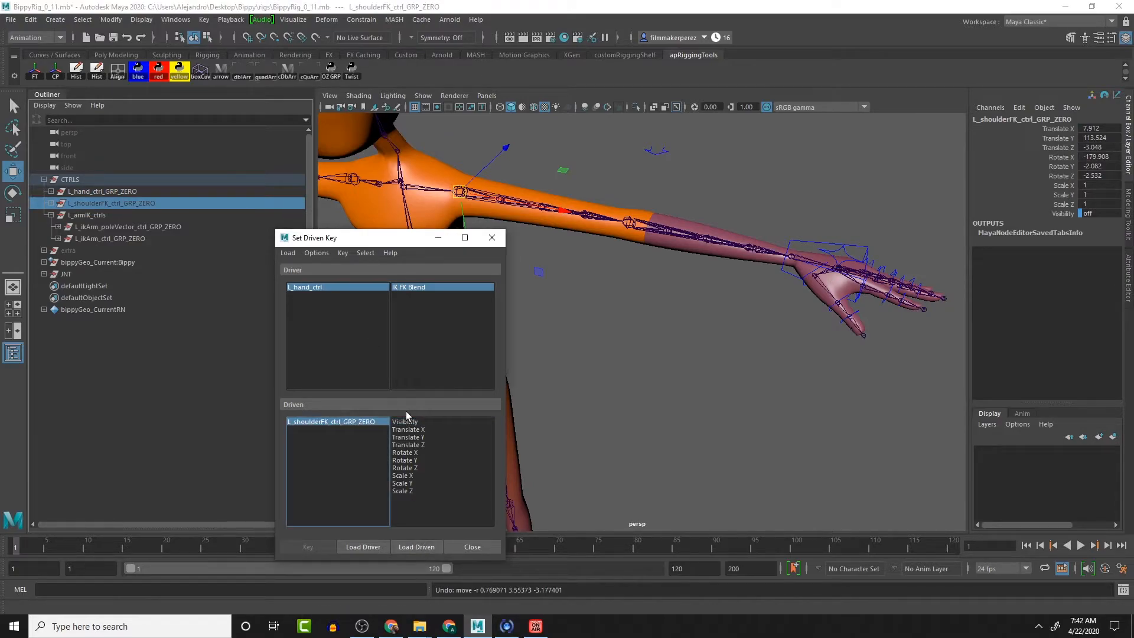
left_click(343, 288)
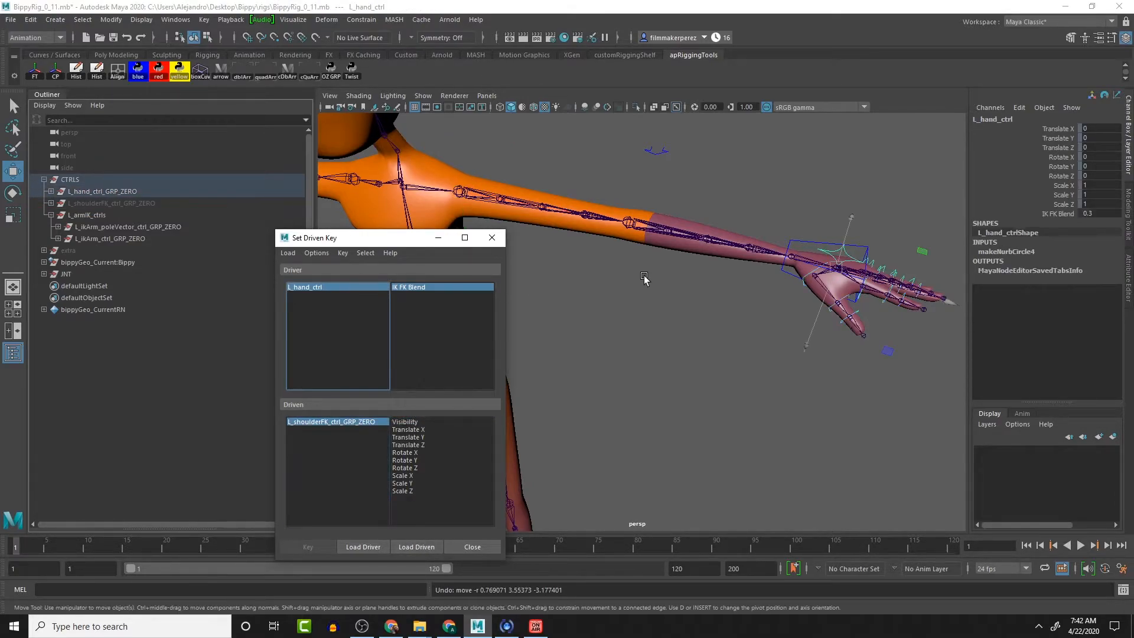
- Try IK FK Blend values of 1, .99999, .9 and .99 on L_hand_ctrl
left_click(1103, 213)
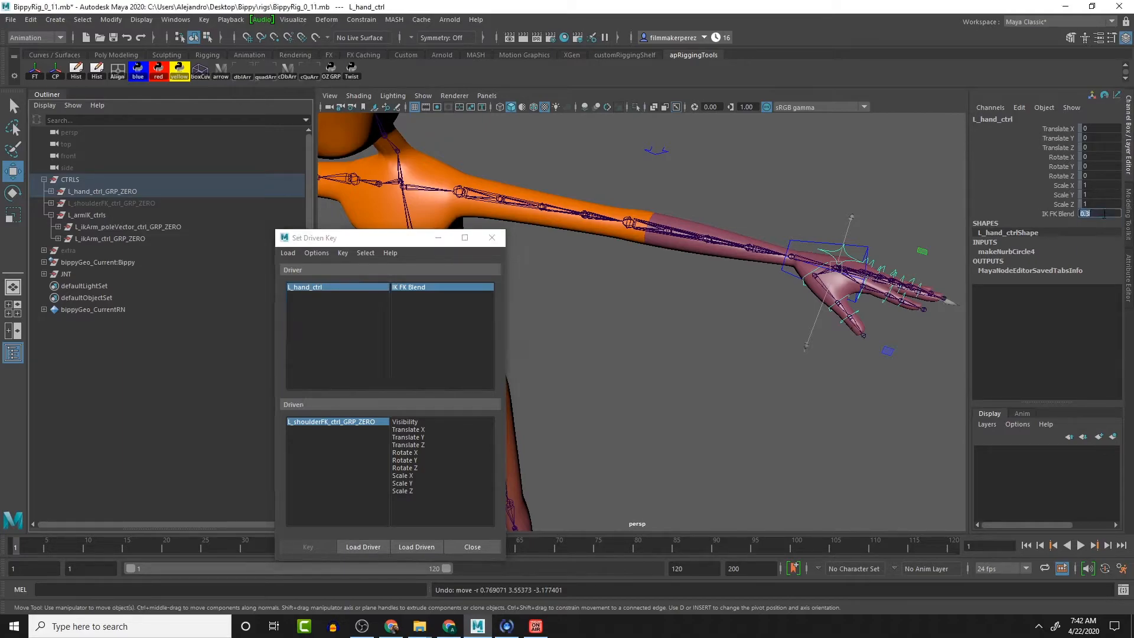
type("1")
key("Return")
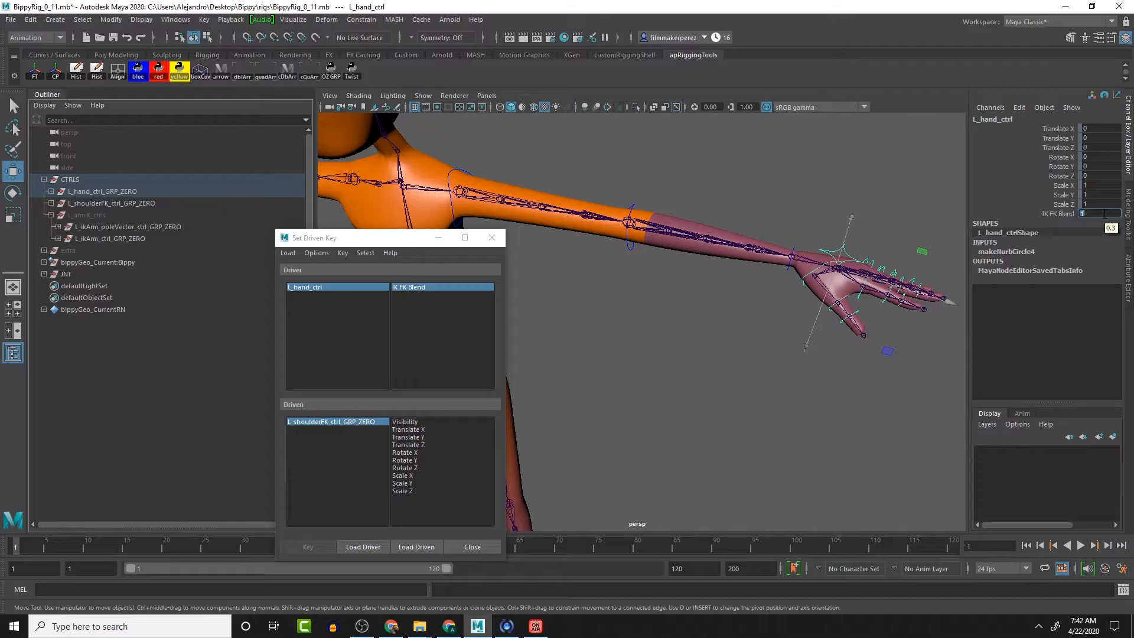
type(".99999")
key("Return")
type(".9")
key("Return")
type(".99")
key("Return")
type(".")
key("Return")
- Set the IK FK Blend of L_hand_ctrl to 0.001
left_click(1113, 215)
double_click(1113, 214)
type("0.0")
key("Return")
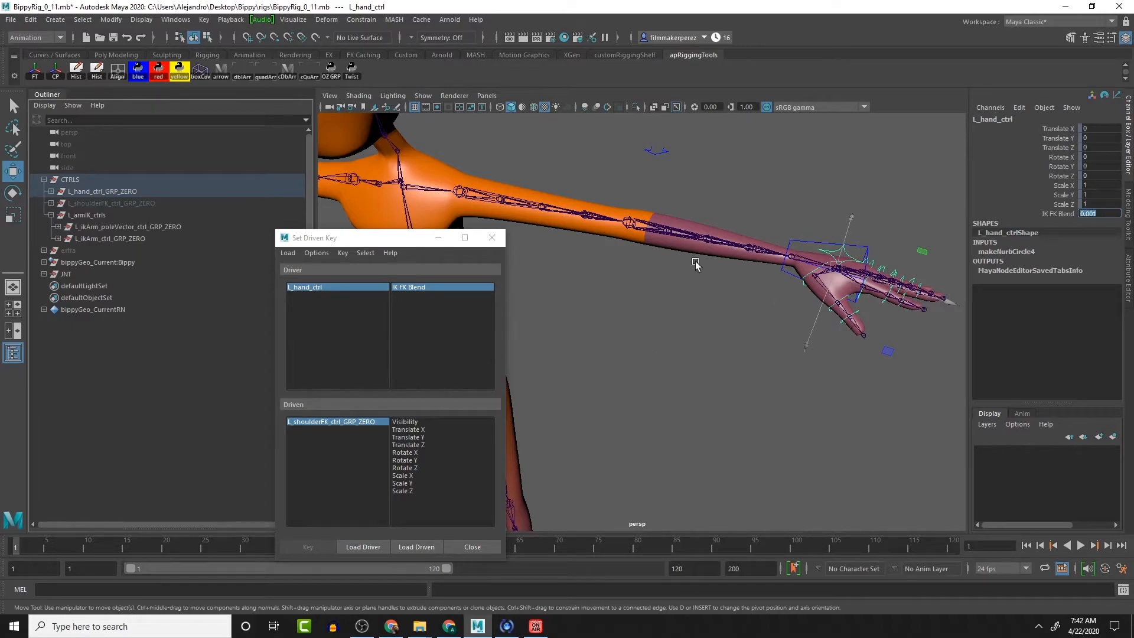
- Turn on the Visibility of L_shoulderFK_ctrl_GRP_ZERO and key it against IK FK Blend
left_click(432, 422)
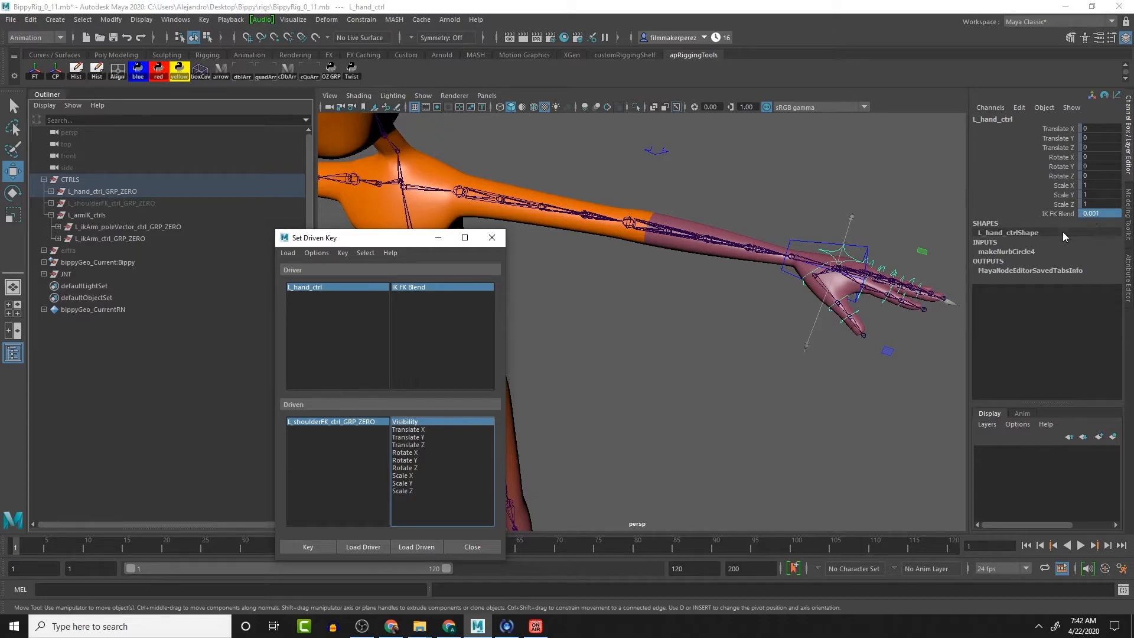
left_click(330, 422)
double_click(1101, 214)
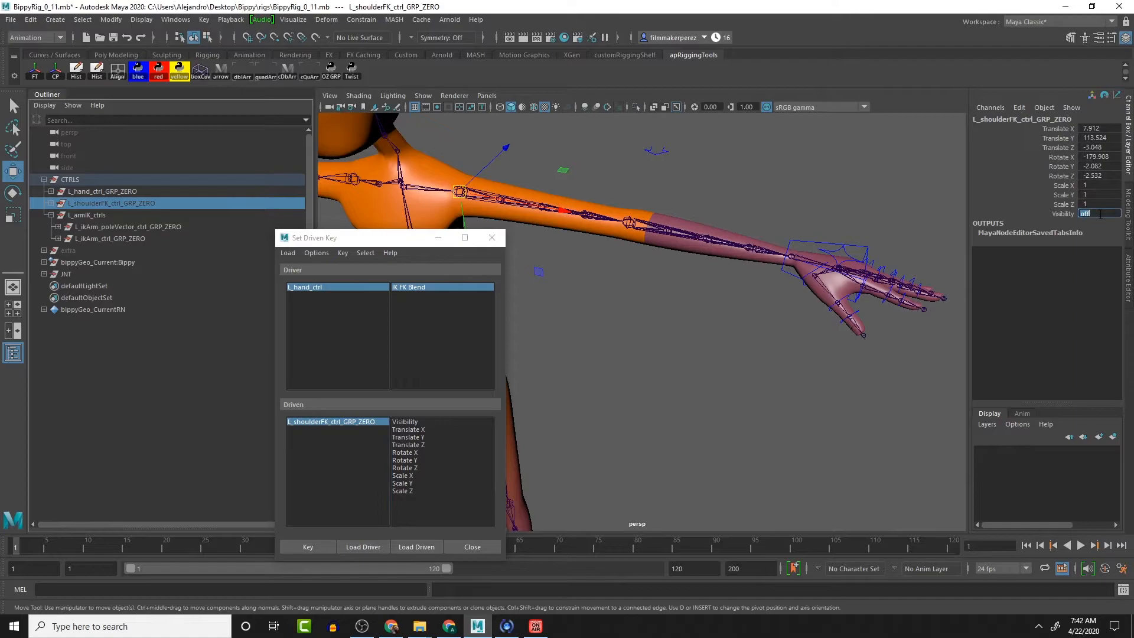
type("on")
key("Return")
left_click(455, 421)
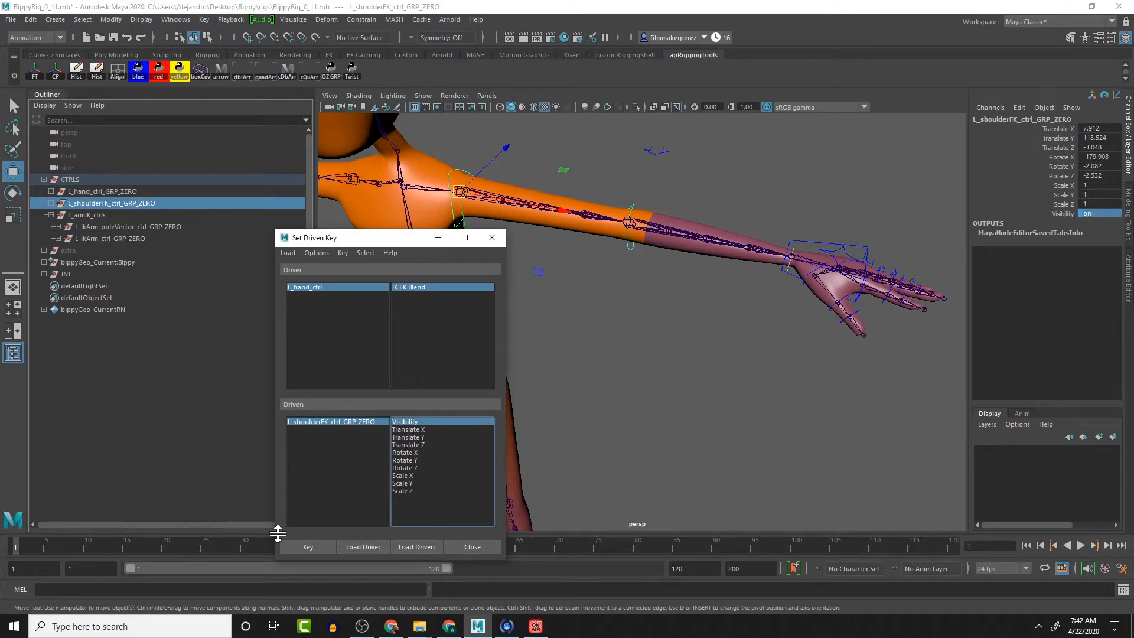
left_click(306, 545)
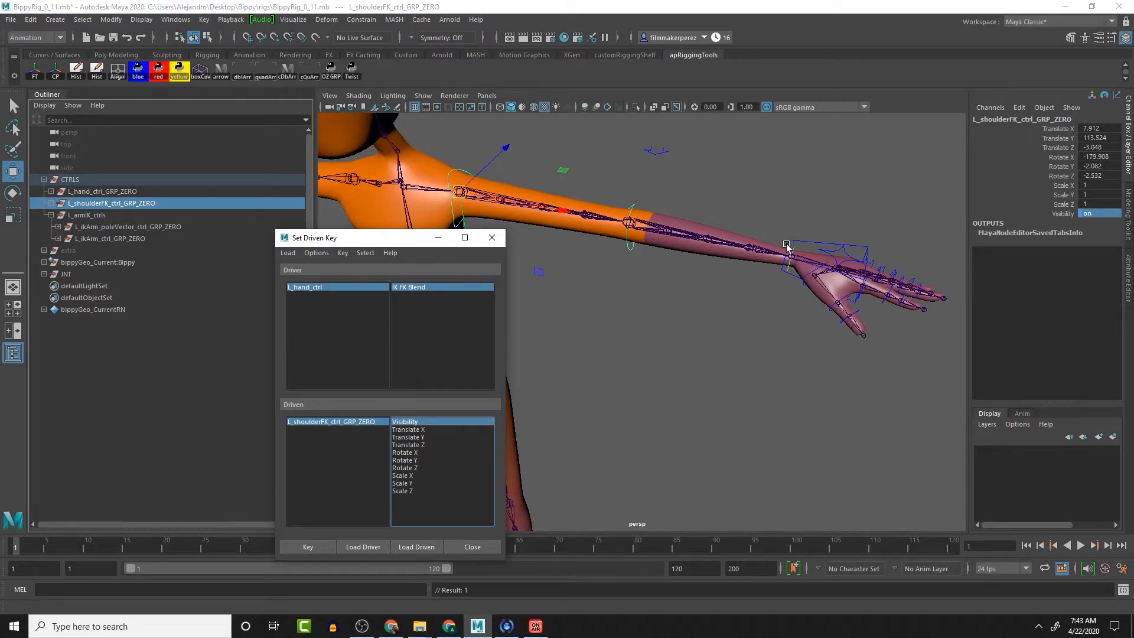
- Test the FK control visibility by scrubbing the IK FK Blend of L_hand_ctrl, ending at 0.6
left_click(379, 284)
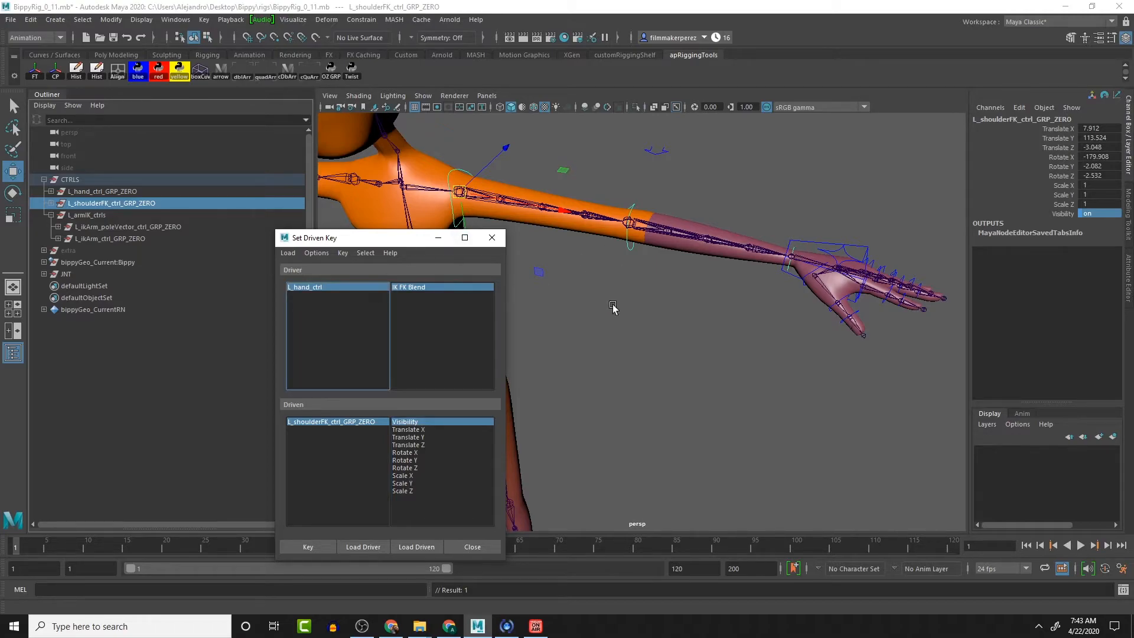
left_click(363, 289)
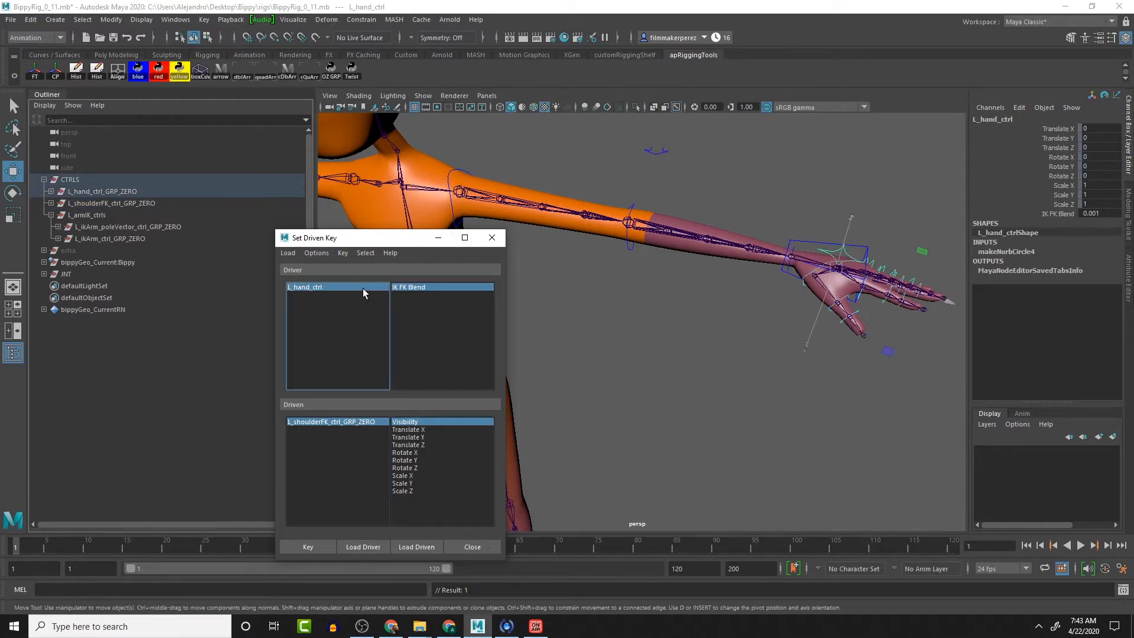
left_click(1055, 214)
middle_click_drag(866, 211, 903, 196)
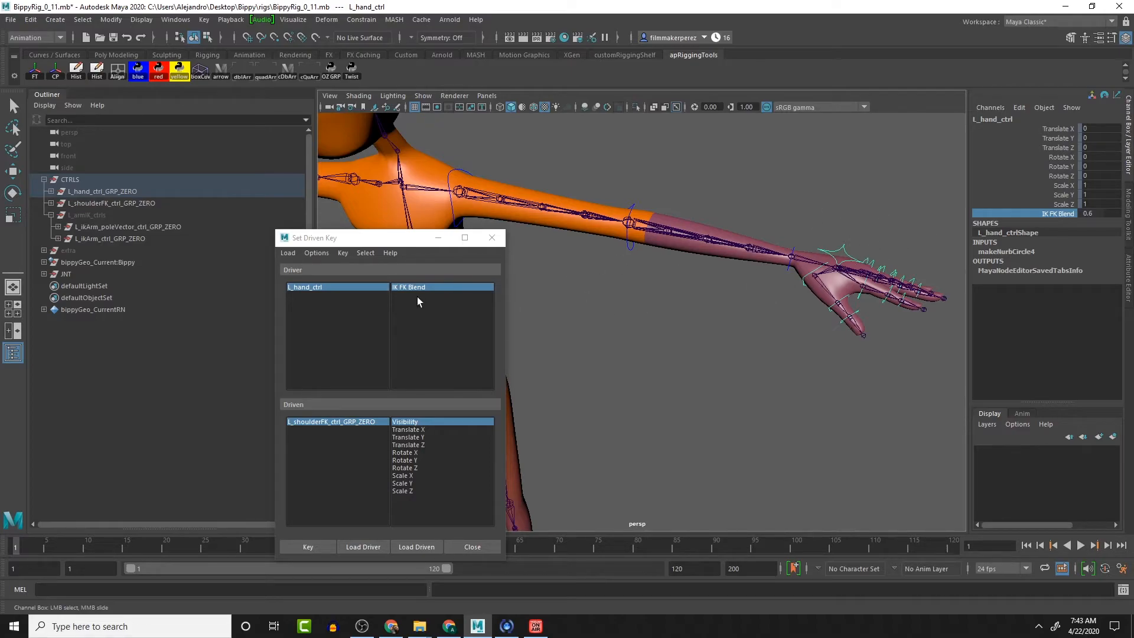
- Load L_armIK_ctrls as the driven object in Set Driven Key
left_click(359, 287)
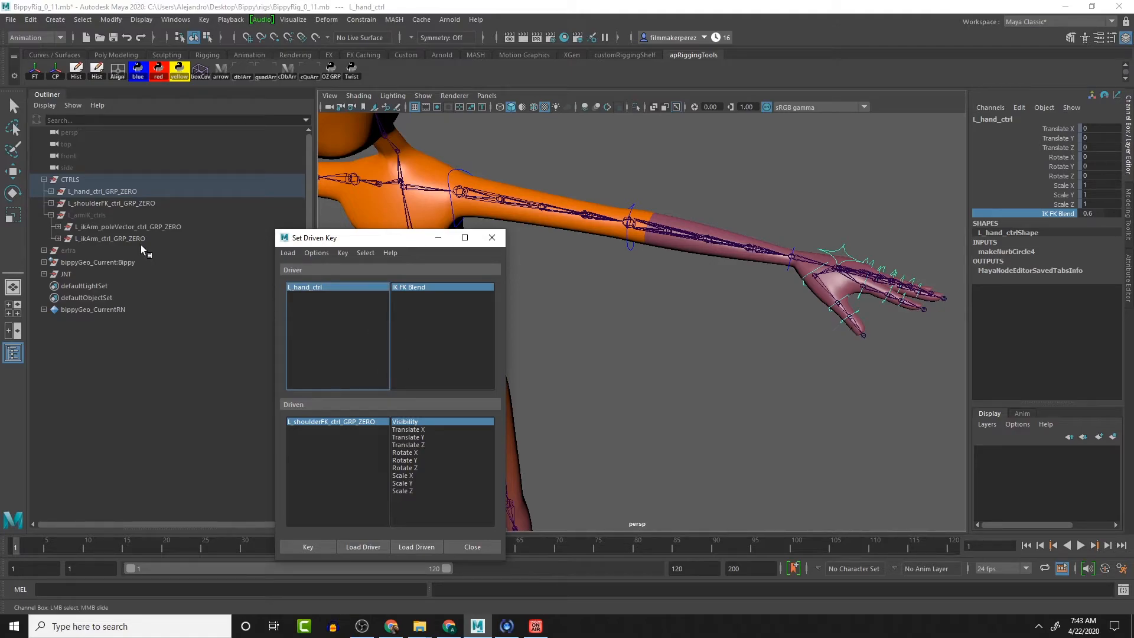
left_click(89, 215)
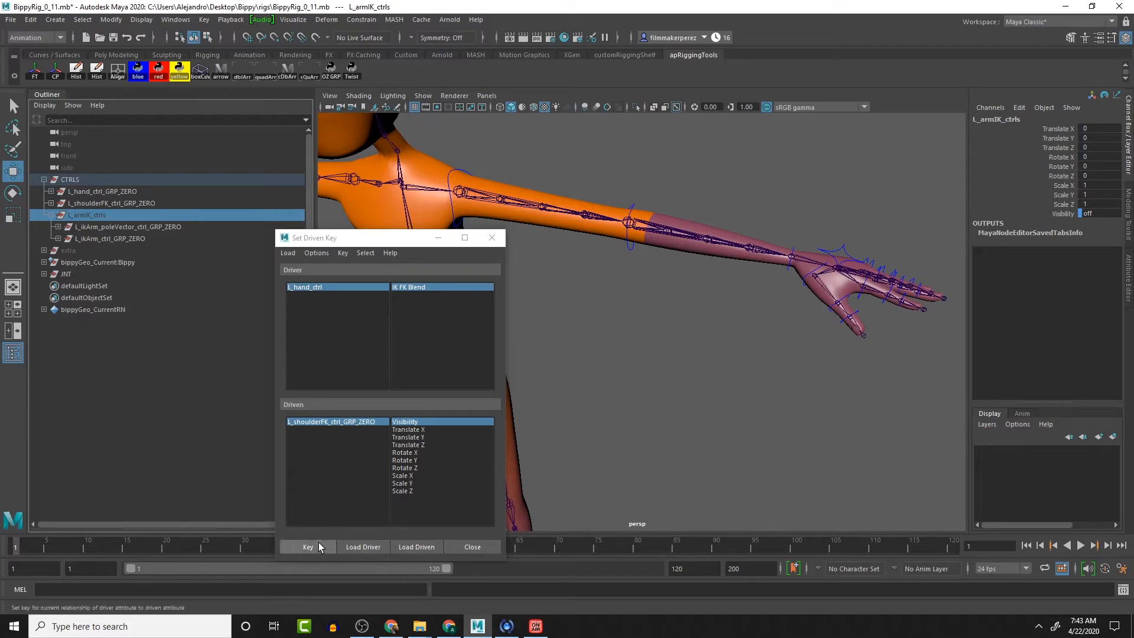
left_click(417, 546)
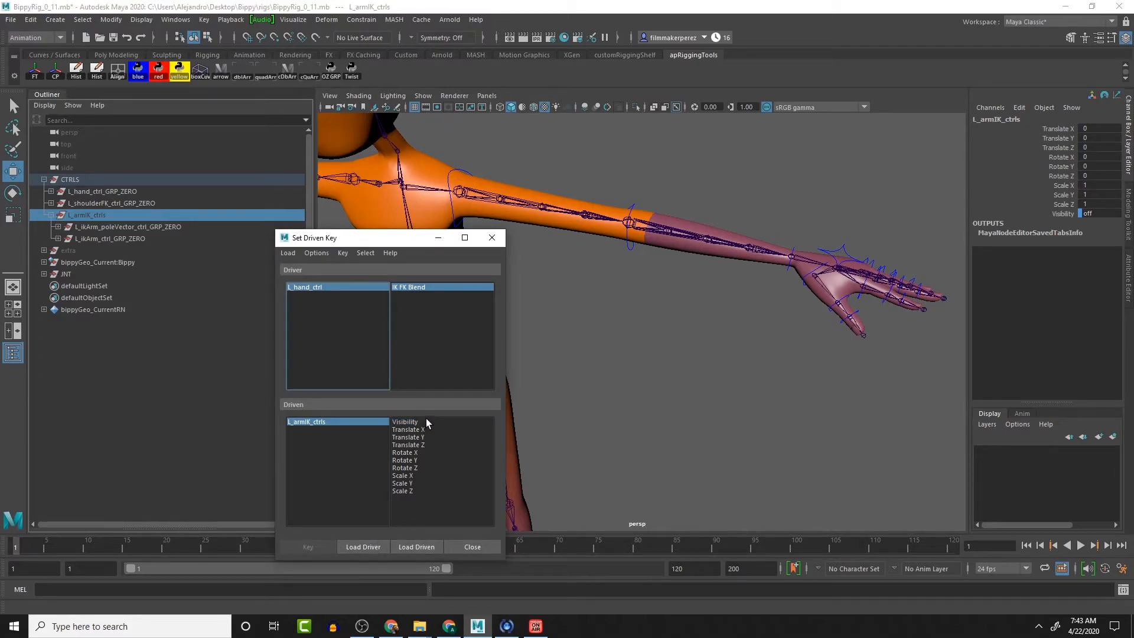
- Set the IK FK Blend of L_hand_ctrl to 0.999
left_click(364, 287)
double_click(1106, 213)
key("BackSpace")
type(".99999")
key("Return")
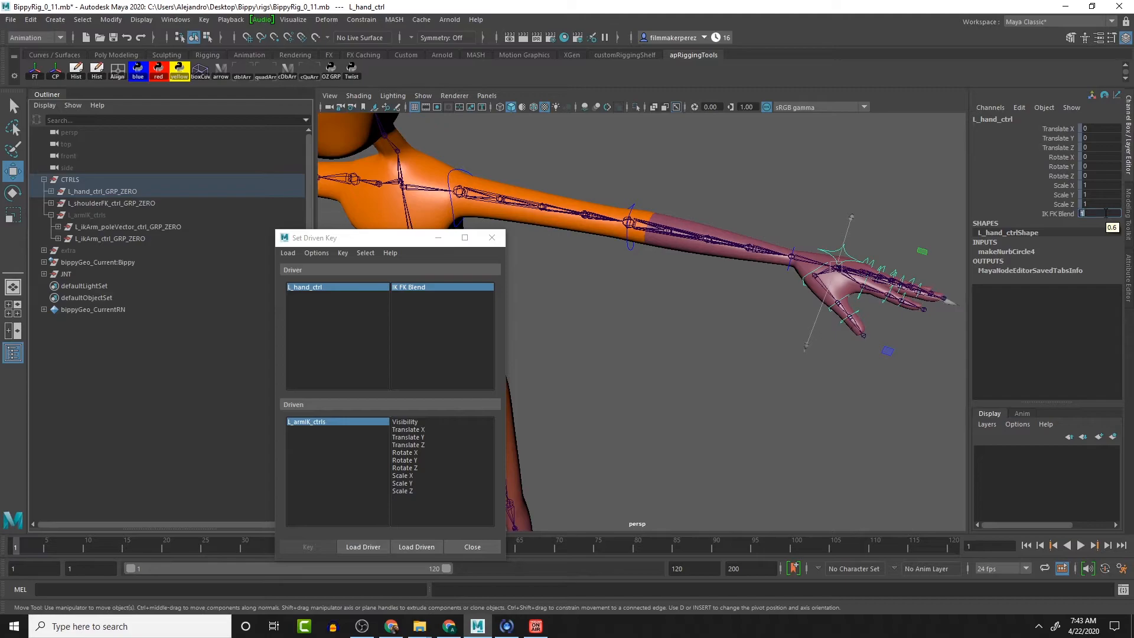
type(".999")
key("Return")
- Set the Visibility of L_armIK_ctrls to 1 and key it against IK FK Blend
left_click(456, 420)
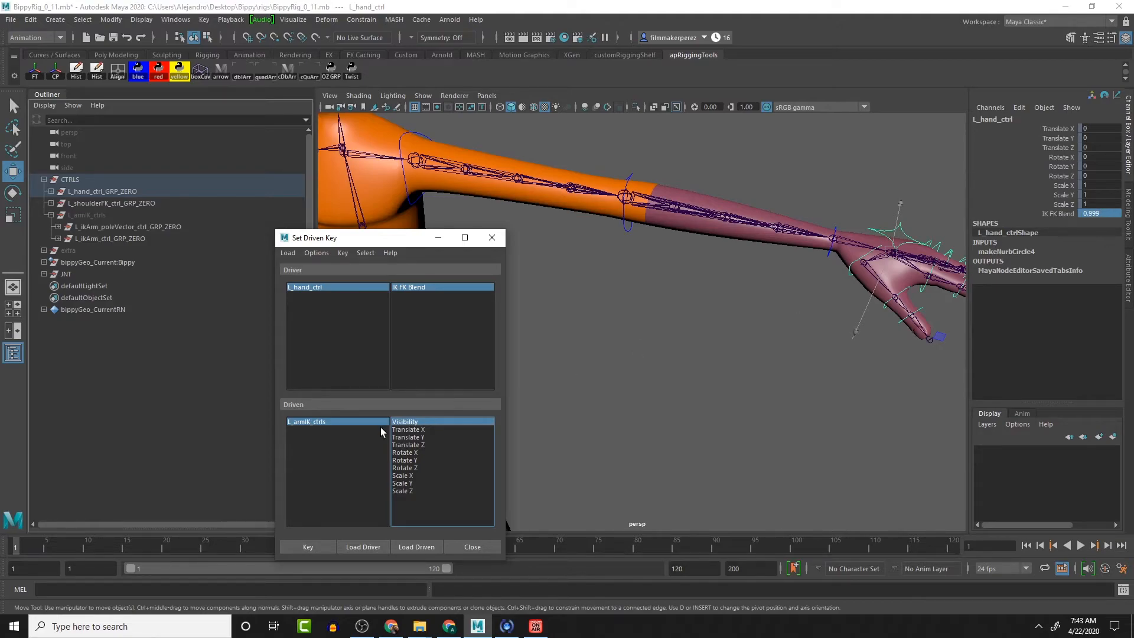
left_click(339, 419)
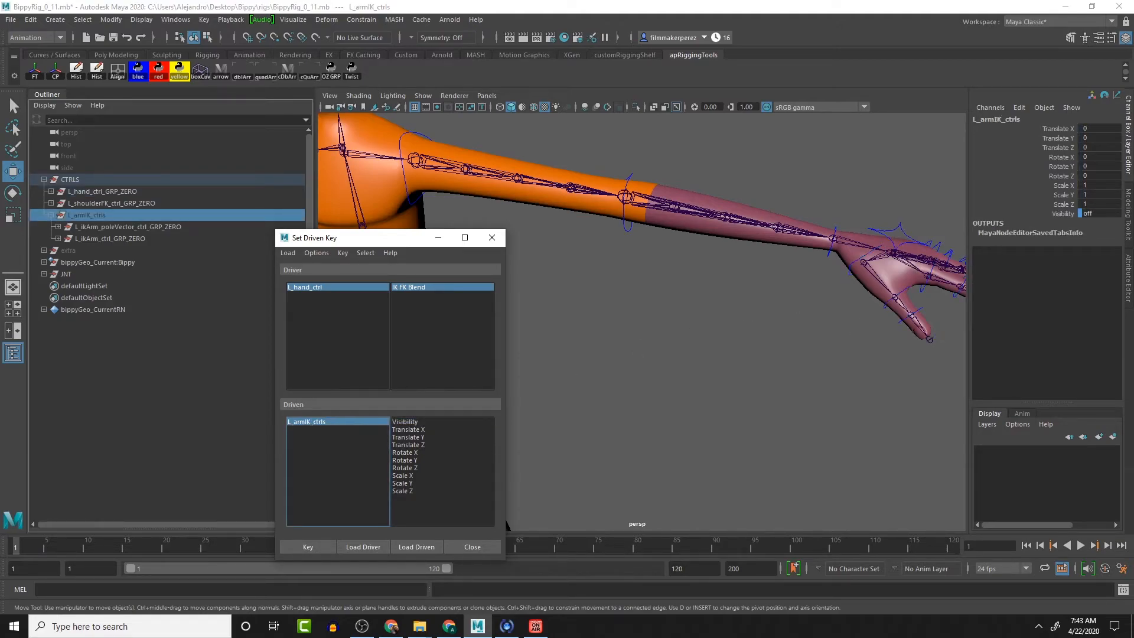
left_click(1113, 213)
type("1")
key("Return")
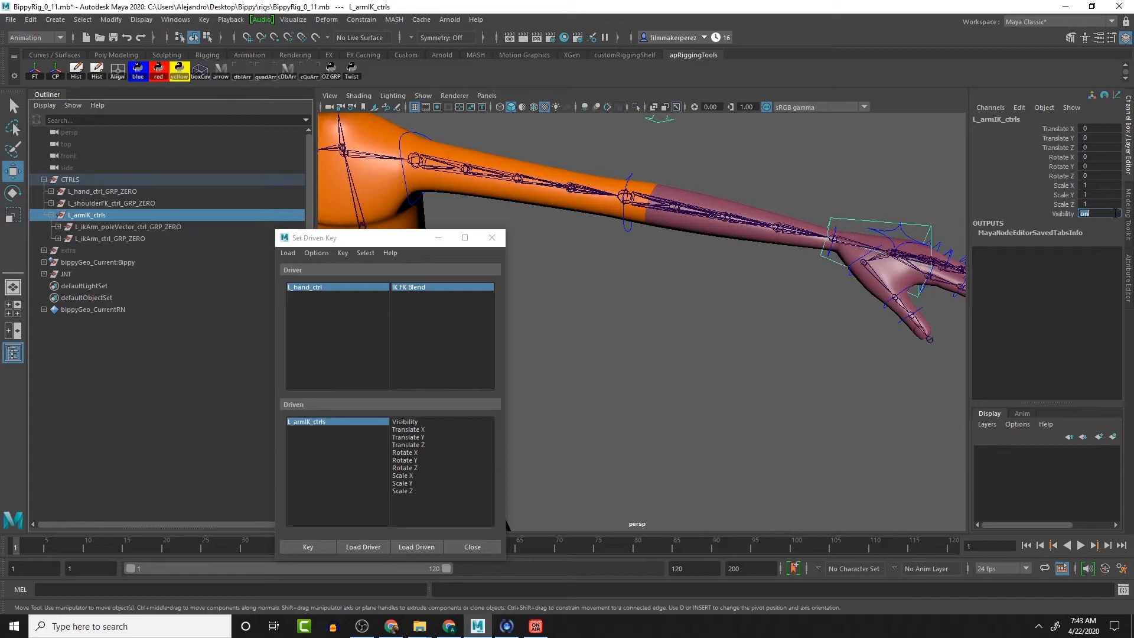
left_click(326, 547)
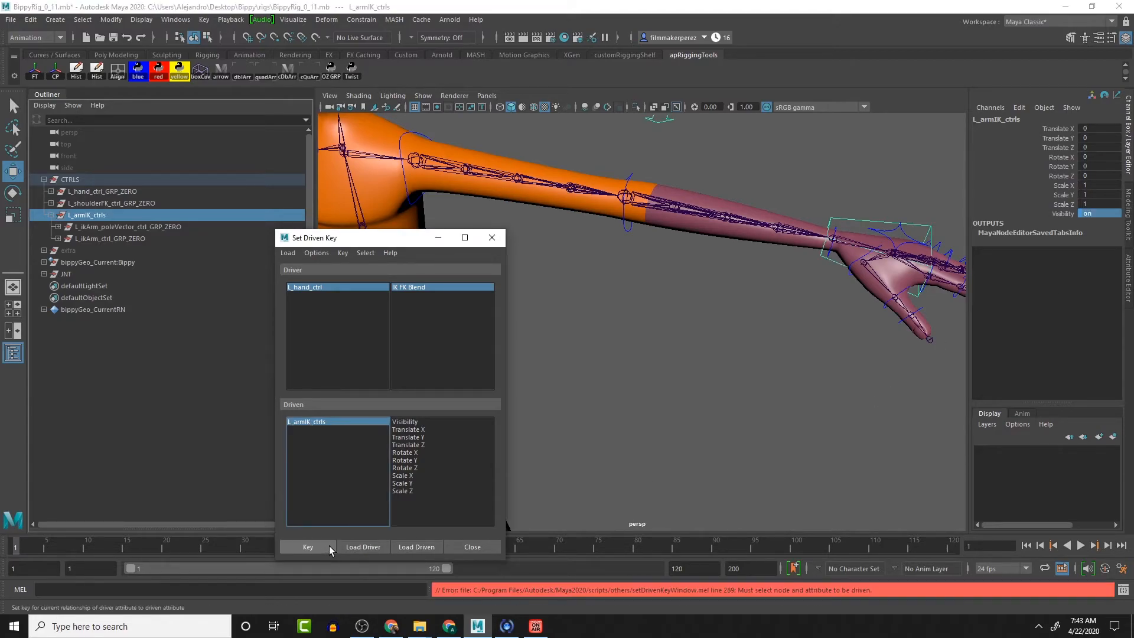
left_click(419, 422)
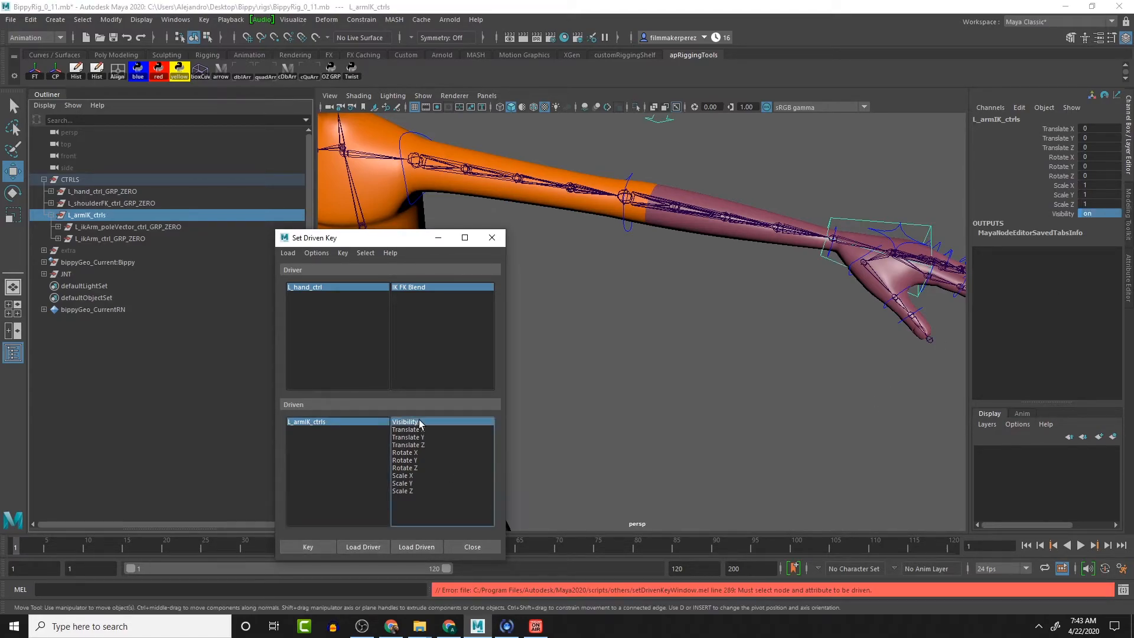
left_click(309, 548)
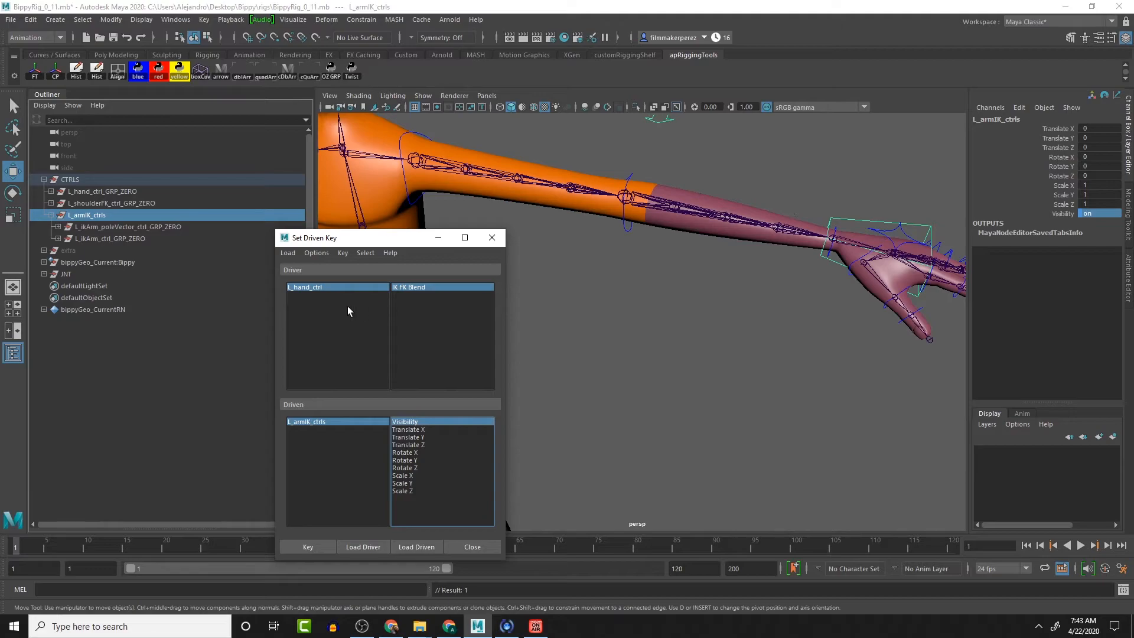
- Test the IK and FK control visibility by scrubbing IK FK Blend up to 1 and back to 0.5
left_click(347, 287)
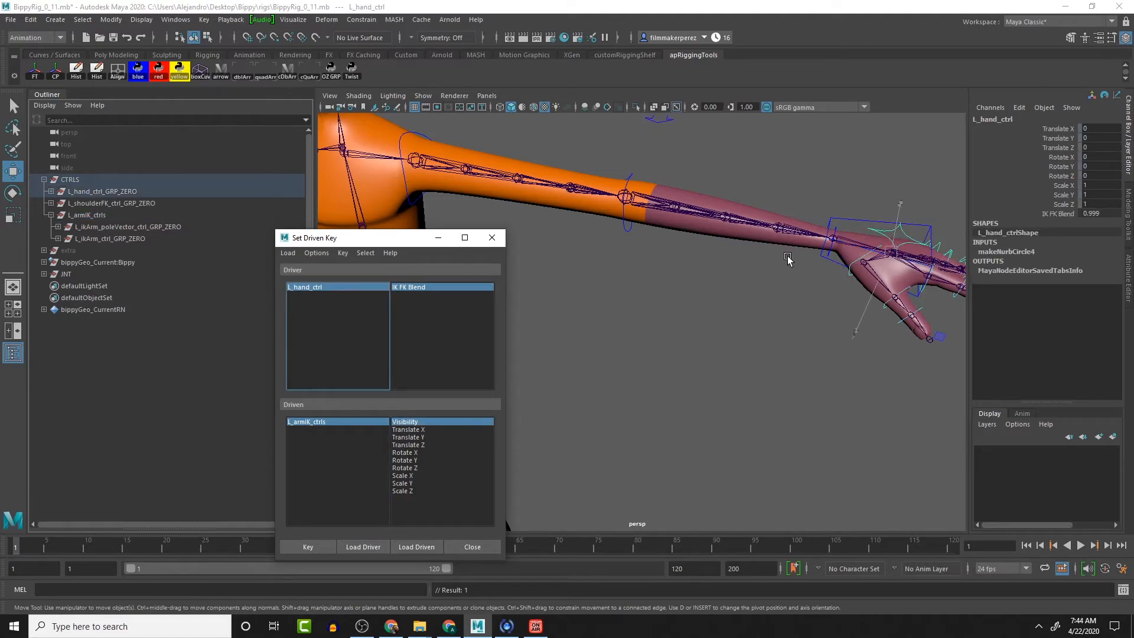
left_click(1064, 213)
middle_click_drag(900, 219, 971, 194)
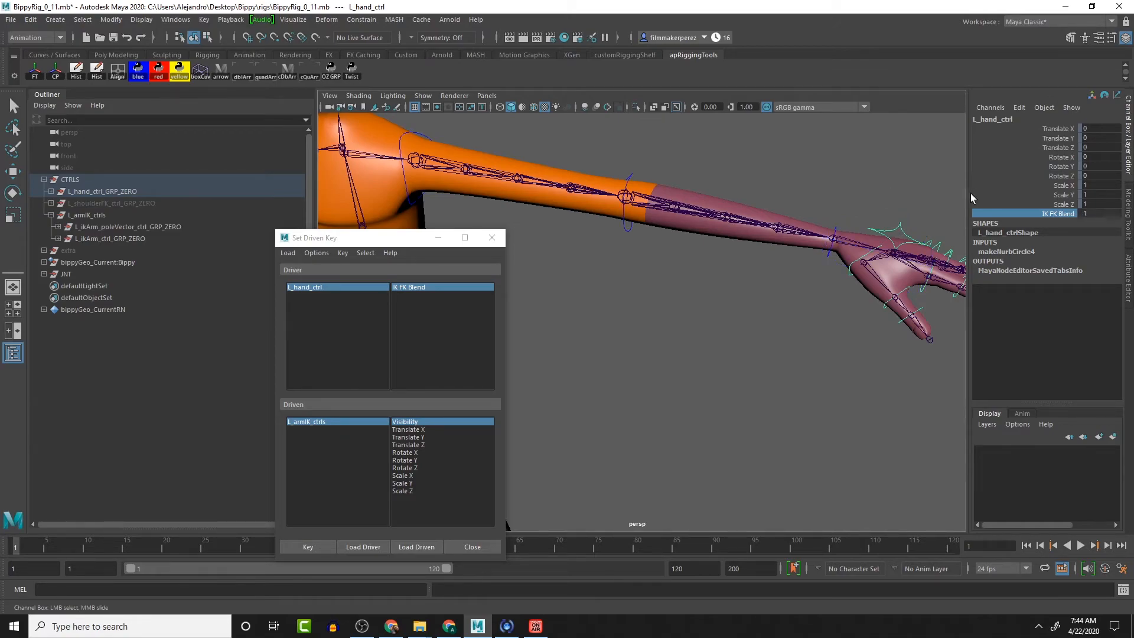
middle_click_drag(882, 200, 857, 203)
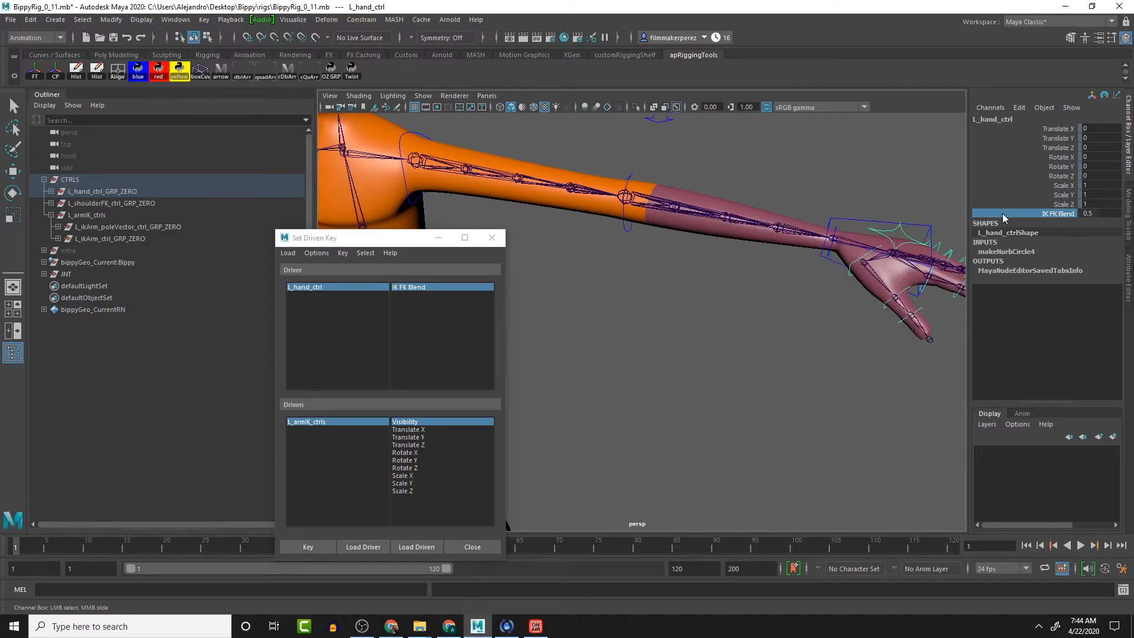
- Set the IK FK Blend of L_hand_ctrl to 0 and close the Set Driven Key window
double_click(1094, 214)
type("0")
key("Return")
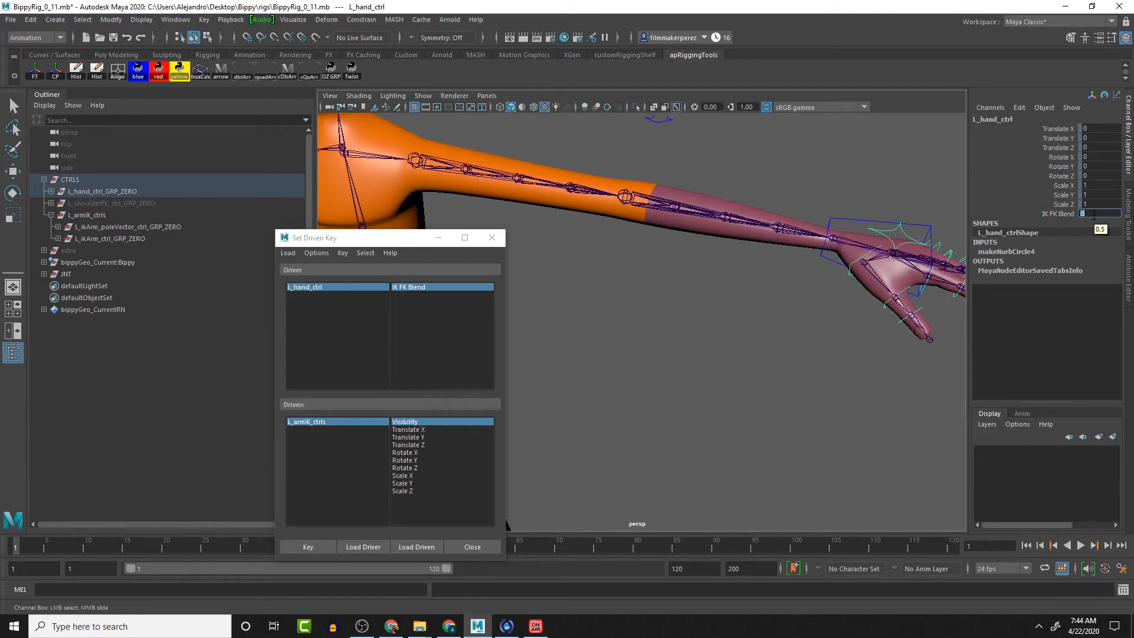
left_click(503, 236)
left_click_drag(585, 253, 618, 315, "alt")
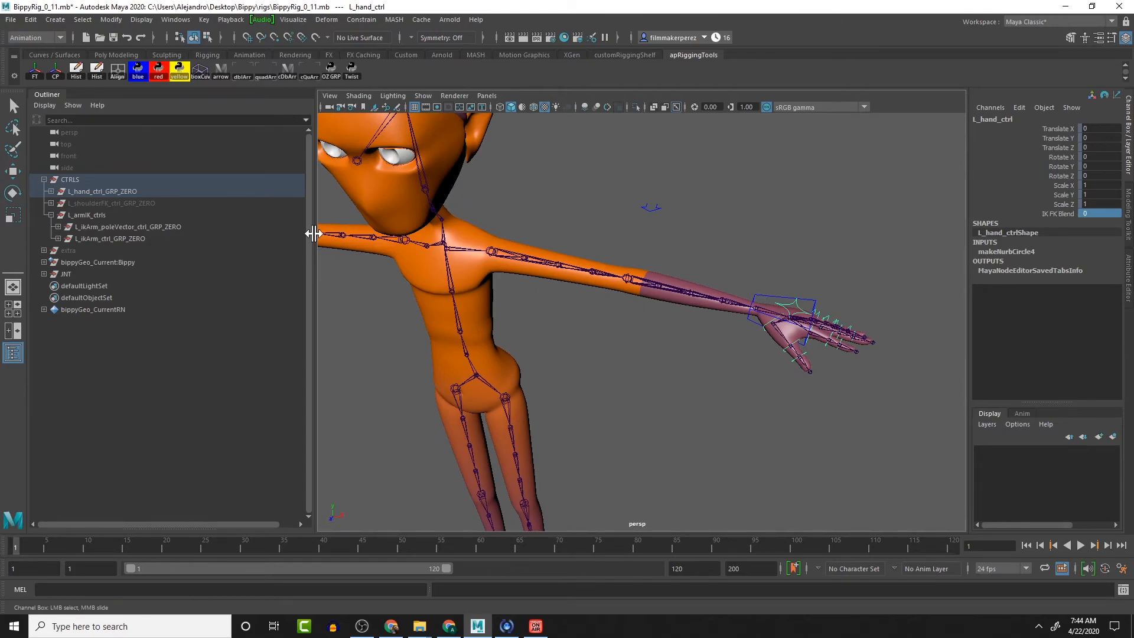
- Collapse the CTRLS group, expand the JNT group to check its joint chains, and select JNT
left_click(44, 180)
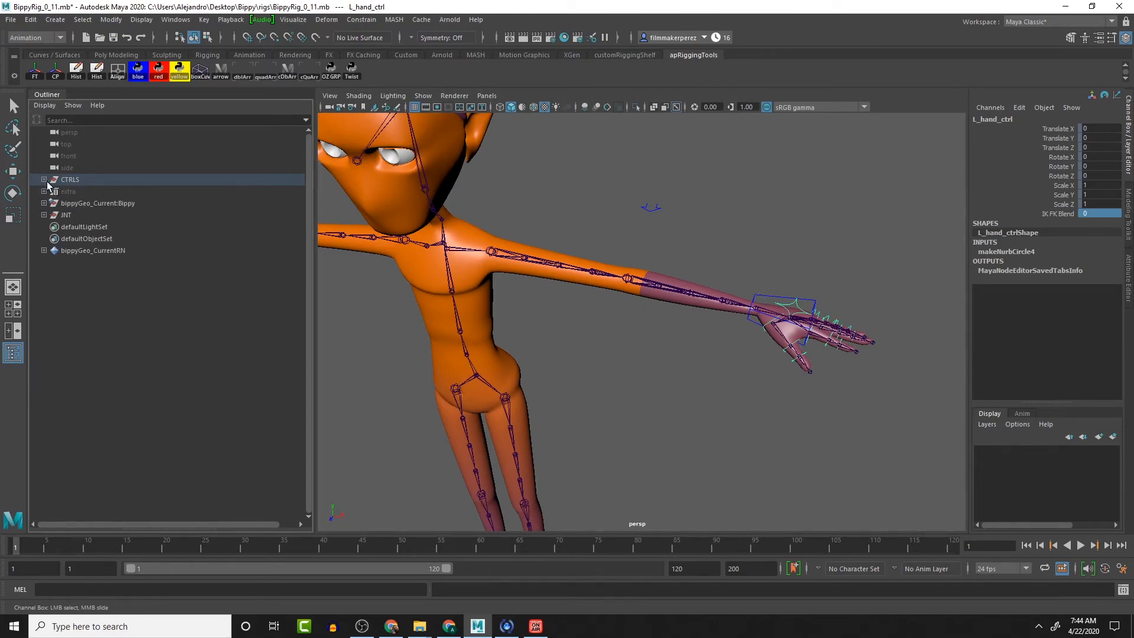
left_click(70, 214)
key("w")
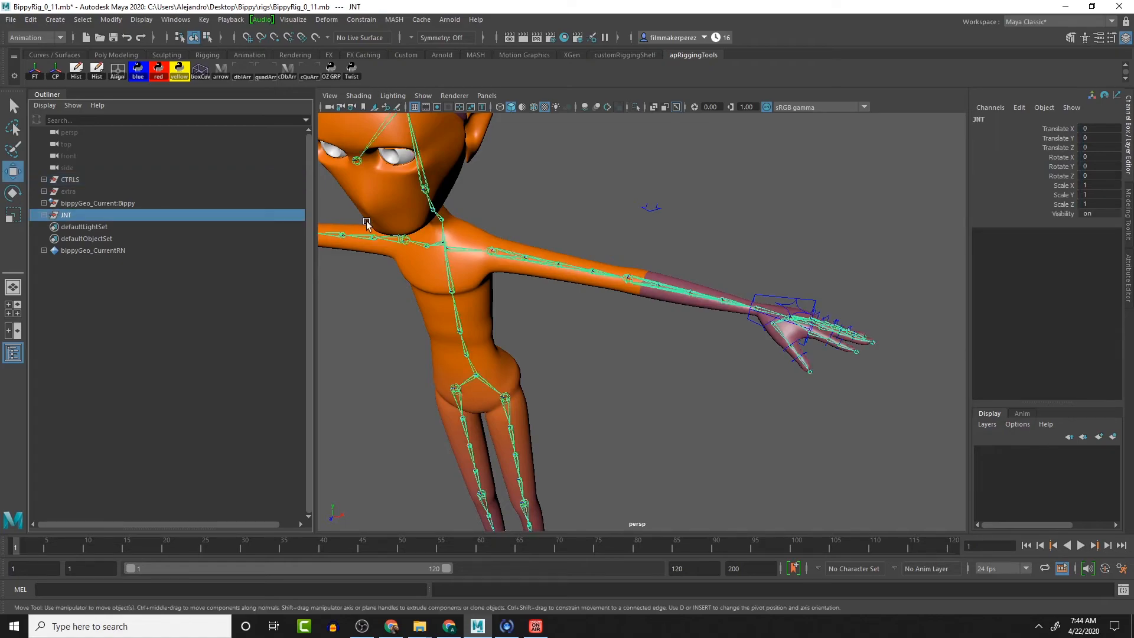
left_click(43, 215)
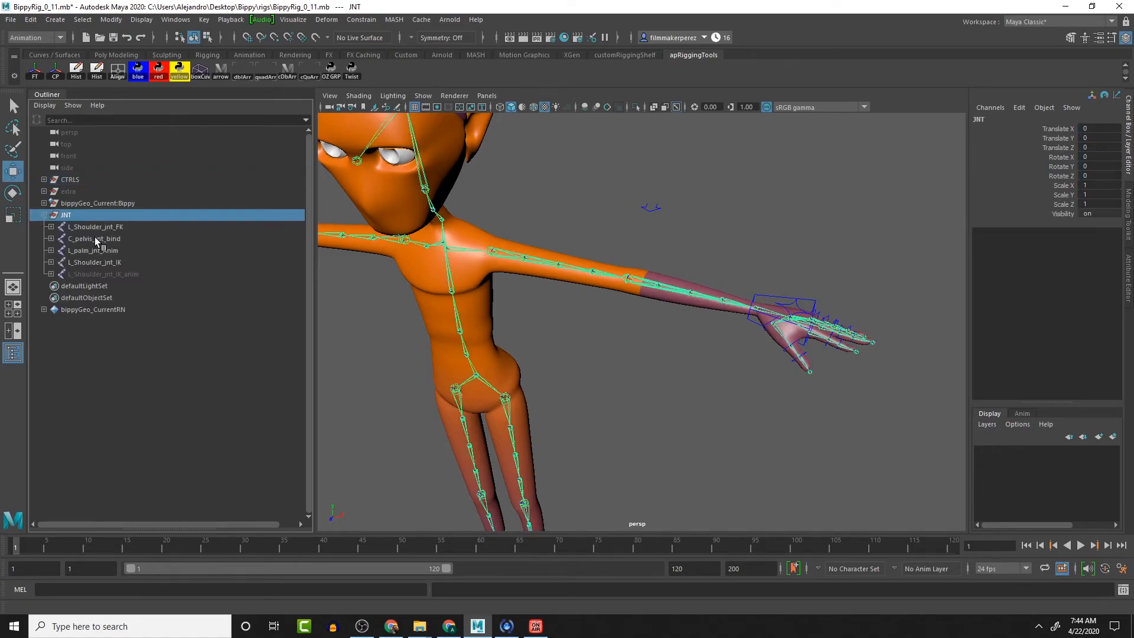
left_click_drag(101, 225, 98, 278)
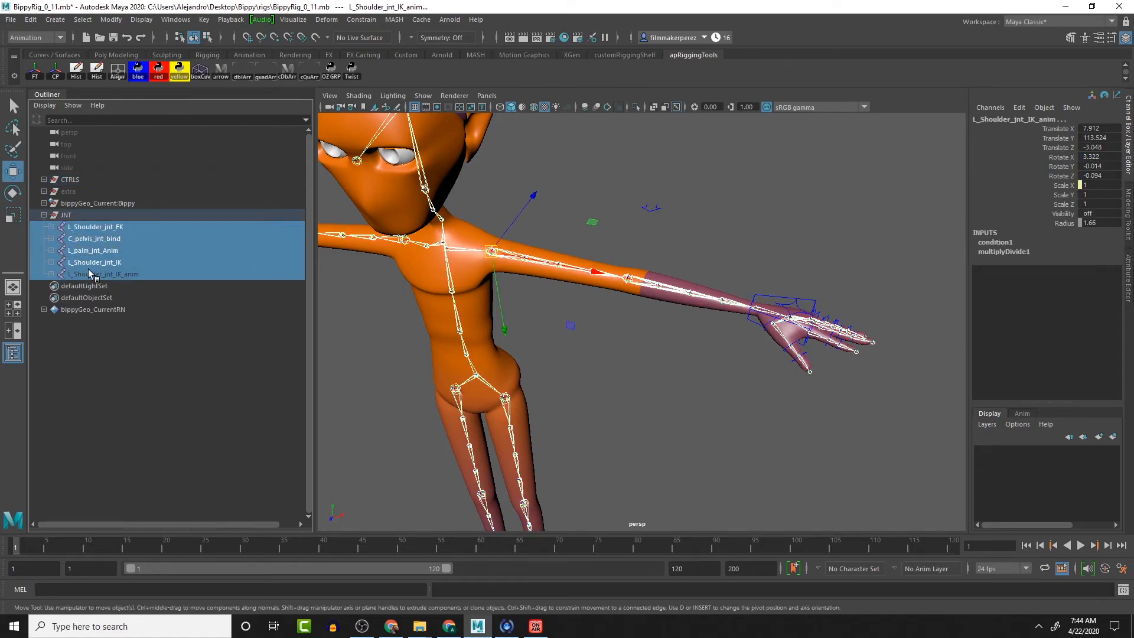
left_click(76, 216)
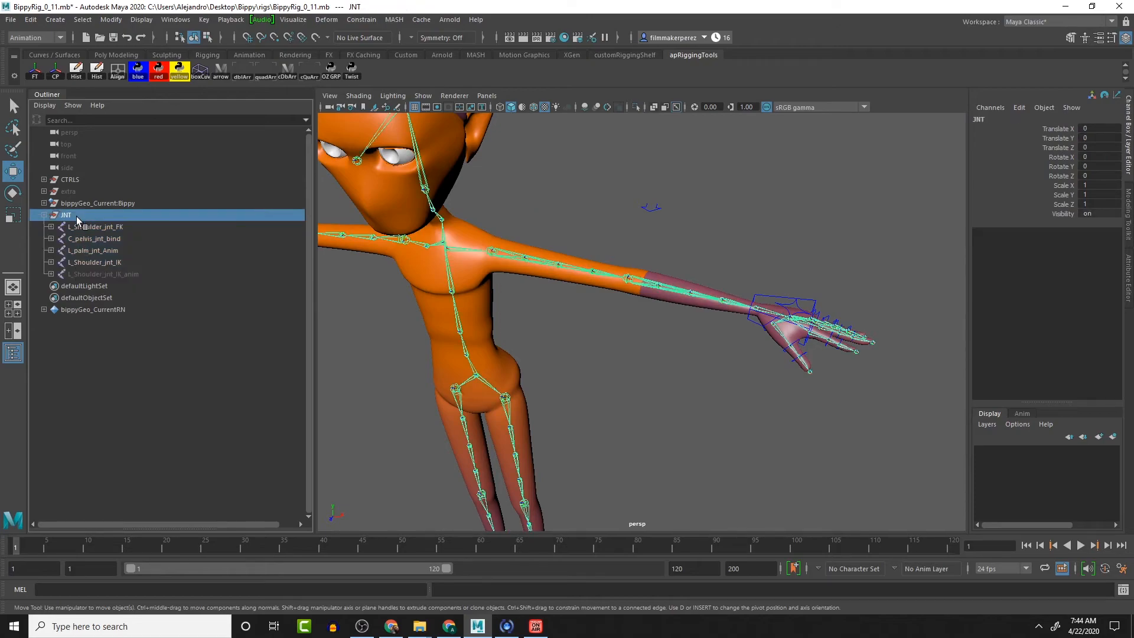
- Collapse the JNT group and turn its visibility off to hide the joints
left_click(45, 216)
left_click(1107, 214)
type("off")
key("Return")
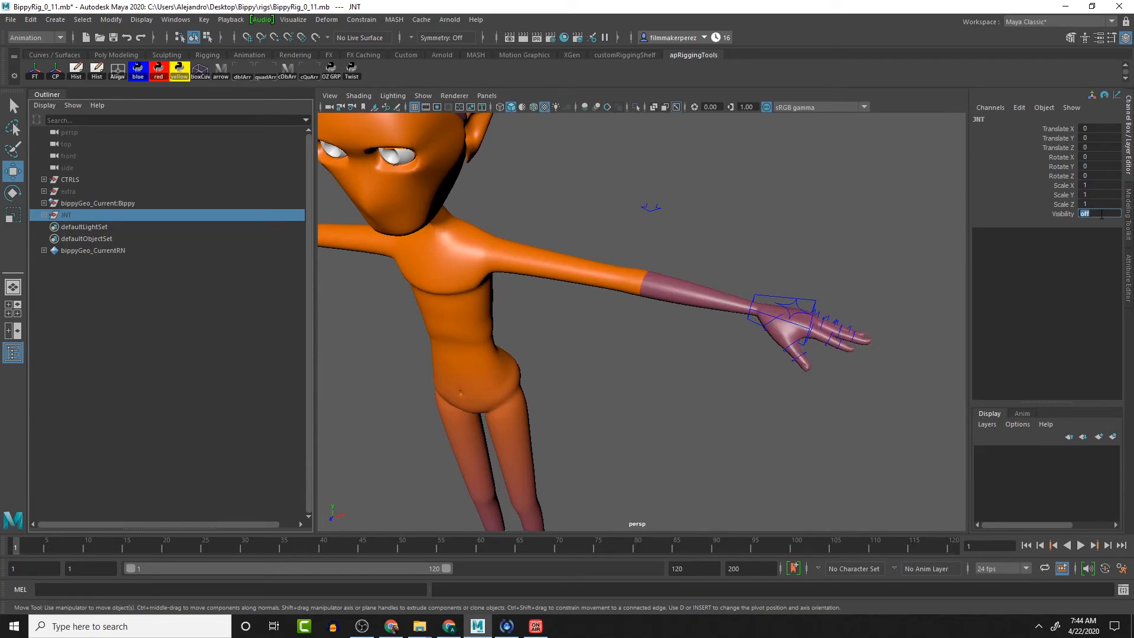
- Test the IK arm by moving L_ikArm_ctrl slightly at the left wrist, and undo the move
left_click(758, 299)
mouse_move(765, 308)
left_mouse_down()
mouse_move(765, 251)
mouse_move(836, 216)
mouse_move(698, 189)
mouse_move(825, 254)
mouse_move(784, 314)
left_mouse_up()
key("ctrl+z")
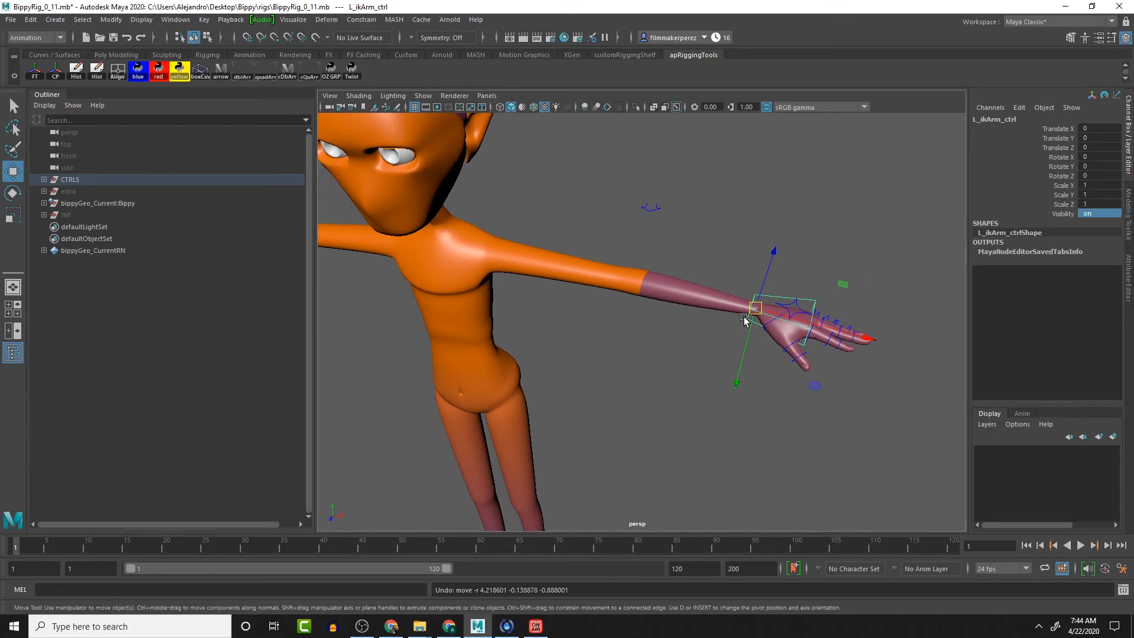
- Test the arm control switching on L_hand_ctrl by setting IK FK Blend to 1 and back to 0.5
left_click(795, 306)
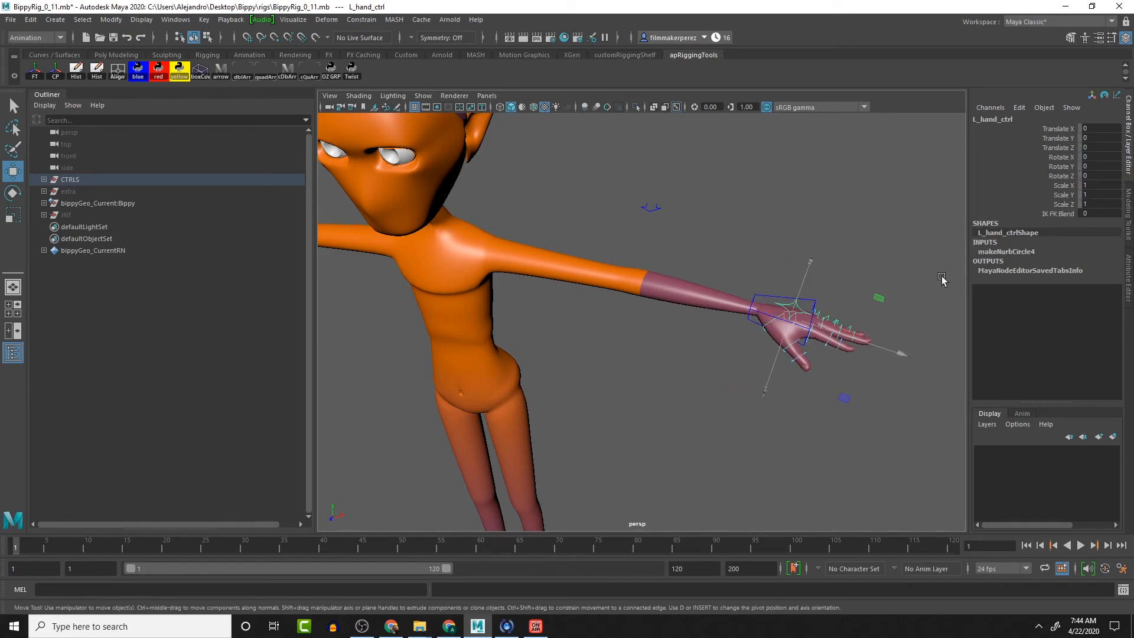
double_click(1087, 214)
type("1")
key("Return")
left_click(1100, 215)
type(".5")
key("Return")
- Test the half-blended arm by moving L_ikArm_ctrl up above the left hand, and undo the move
left_click(773, 300)
left_click_drag(772, 299, 779, 237)
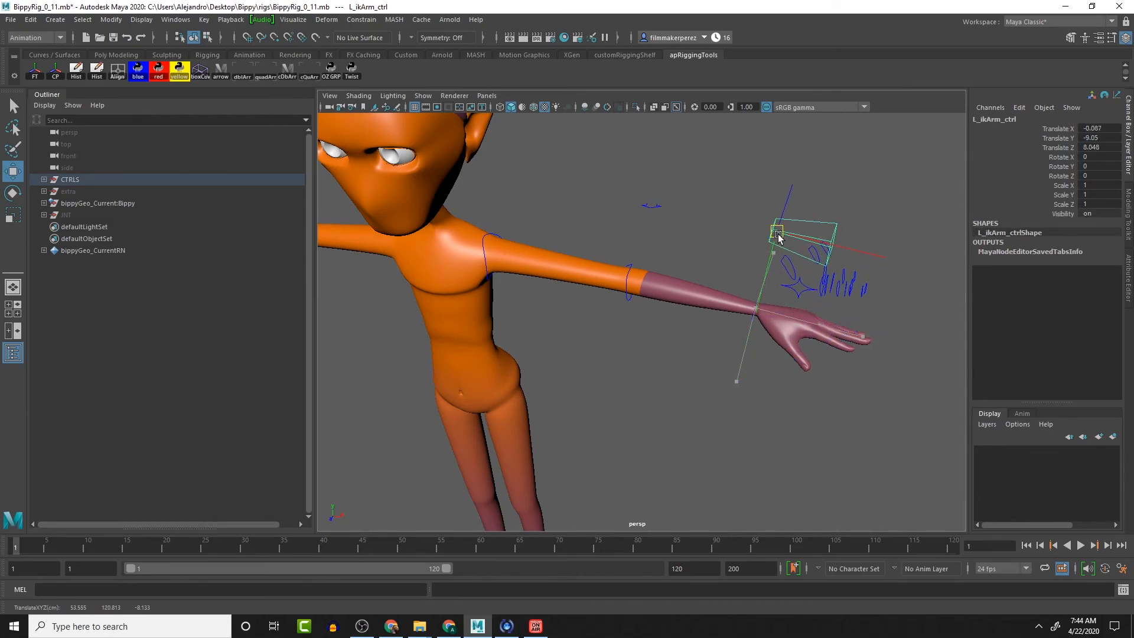
left_click_drag(835, 273, 857, 248, "alt")
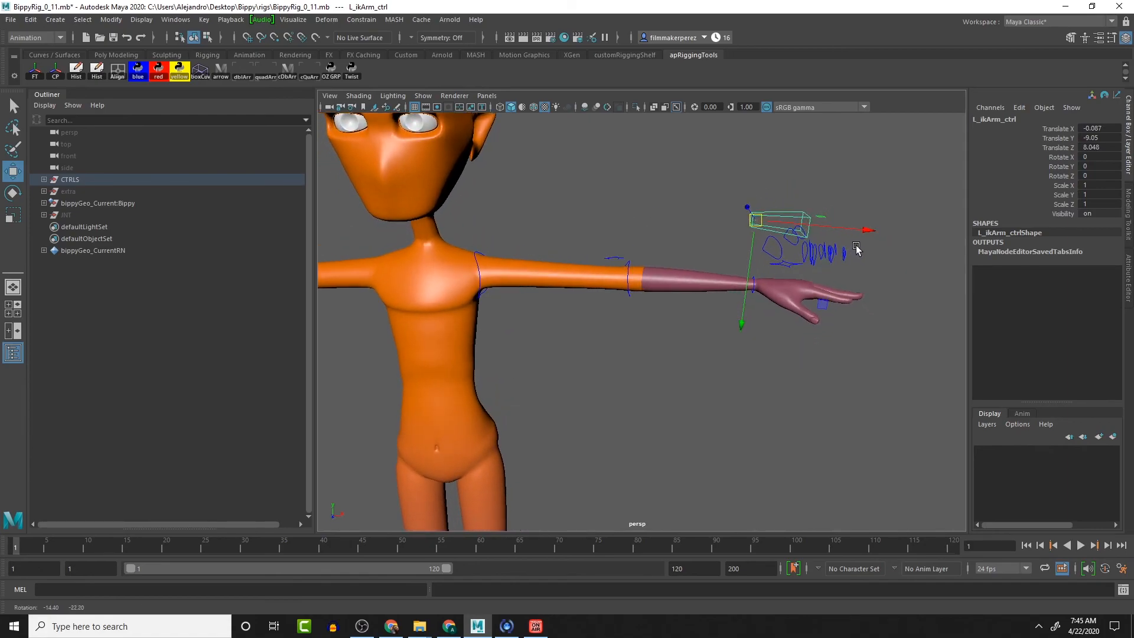
key("ctrl+z")
mouse_move(779, 321)
left_mouse_down("alt")
mouse_move(741, 331)
mouse_move(786, 319)
left_mouse_up("alt")
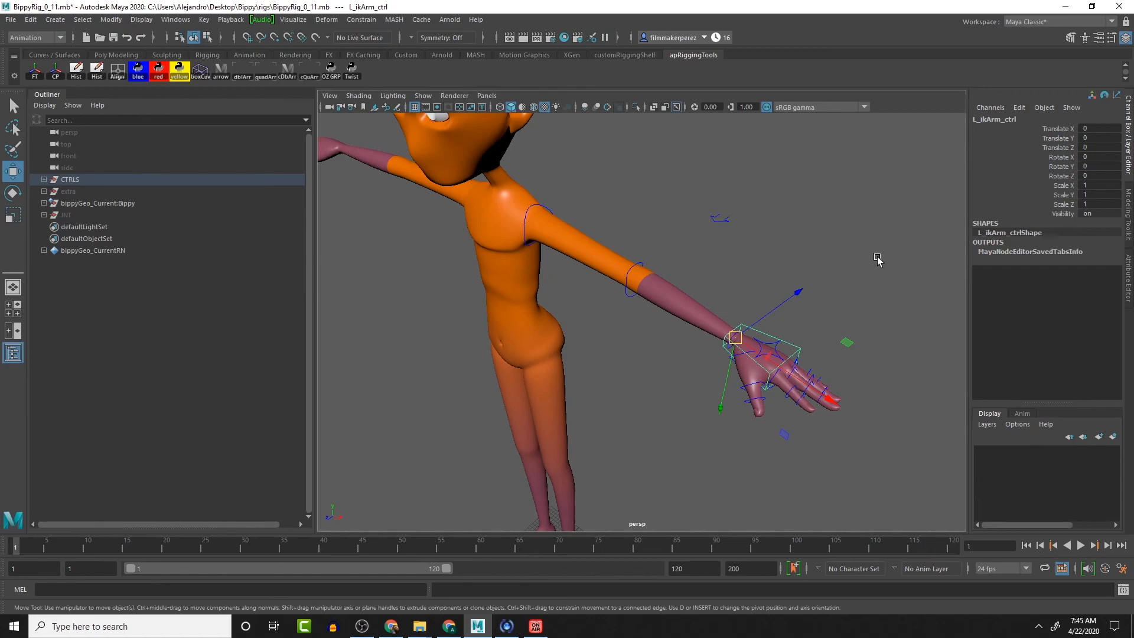
- Set the IK FK Blend of L_hand_ctrl to 1 and clear the selection
left_click(781, 343)
double_click(1102, 214)
type("1")
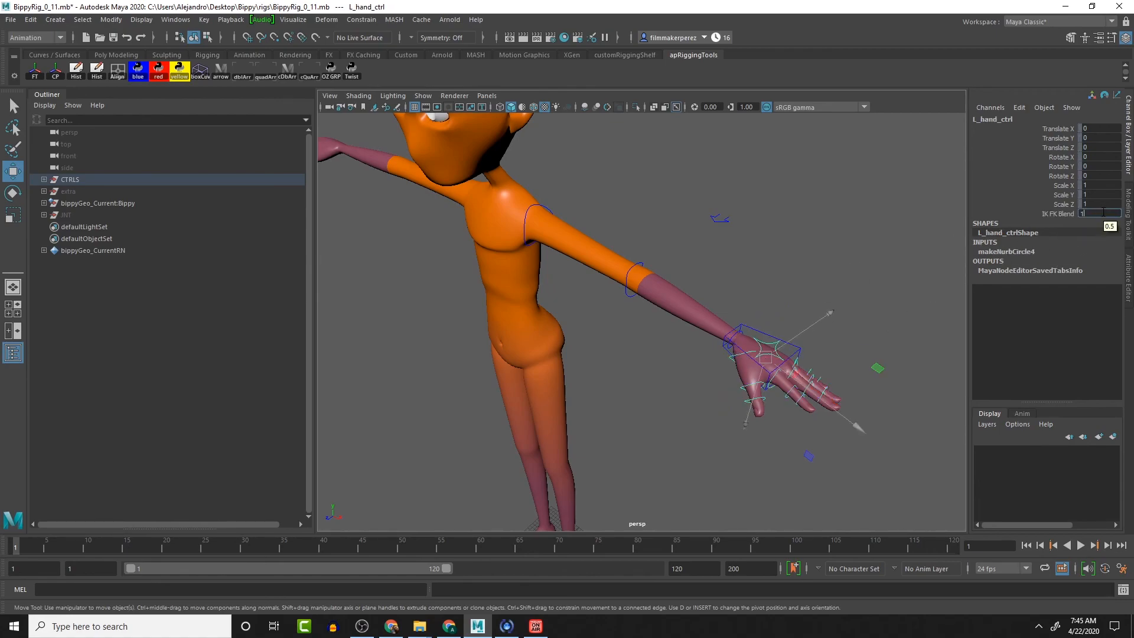
key("Return")
left_click(776, 258)
mouse_move(777, 258)
left_mouse_down("alt")
mouse_move(851, 273)
mouse_move(848, 283)
mouse_move(858, 266)
mouse_move(769, 258)
left_mouse_up("alt")
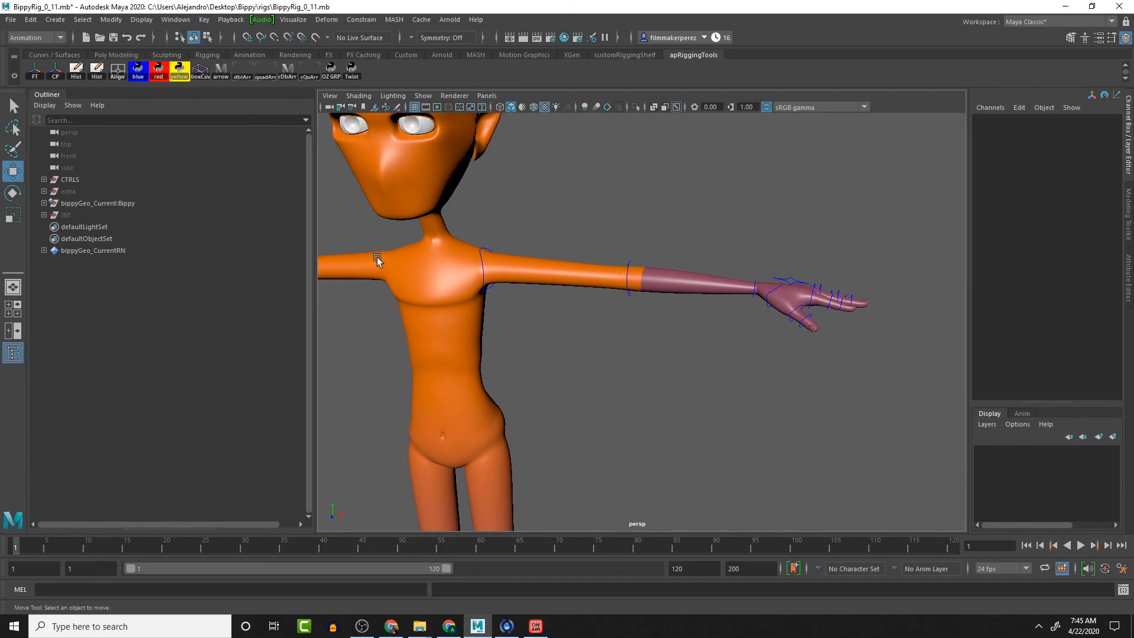